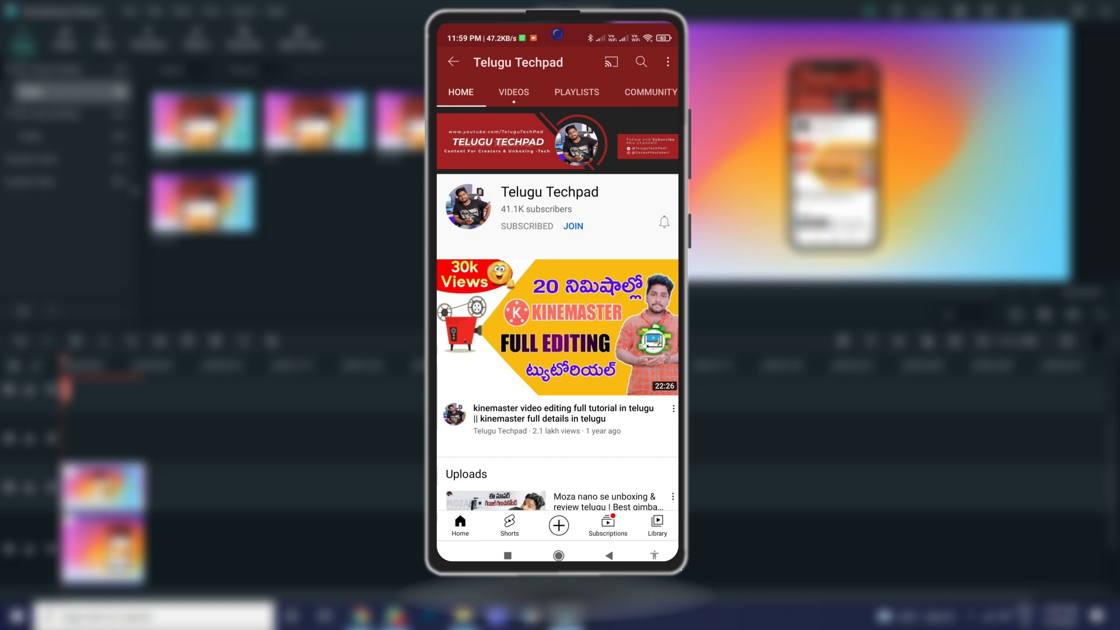
# Step: Set the notifications for the Telugu Techpad channel to All
pyautogui.click(664, 221)
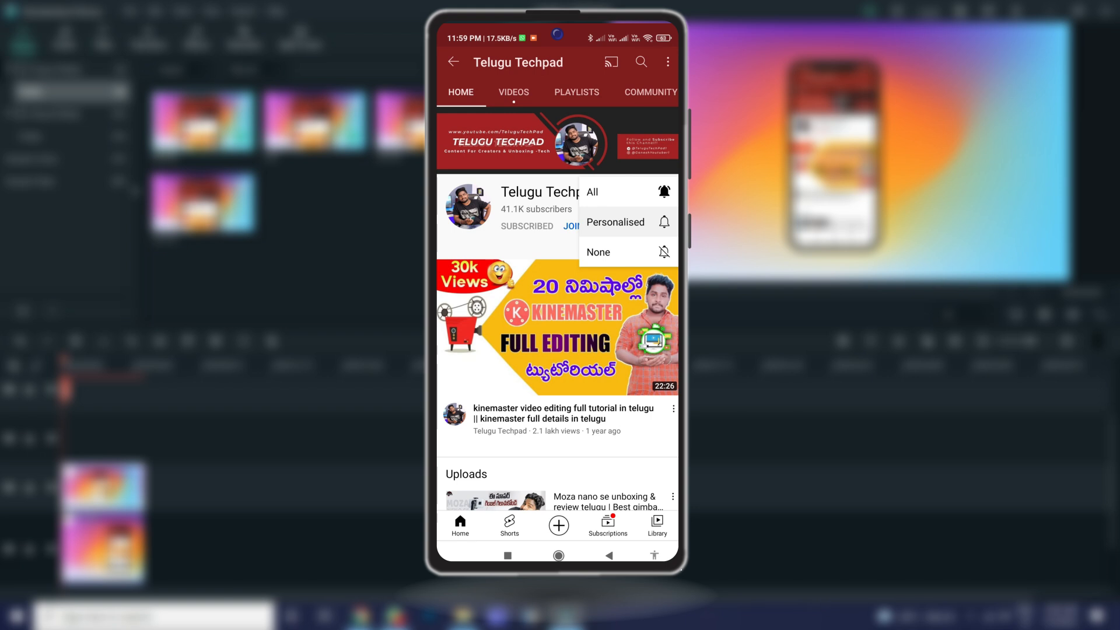
pyautogui.click(628, 192)
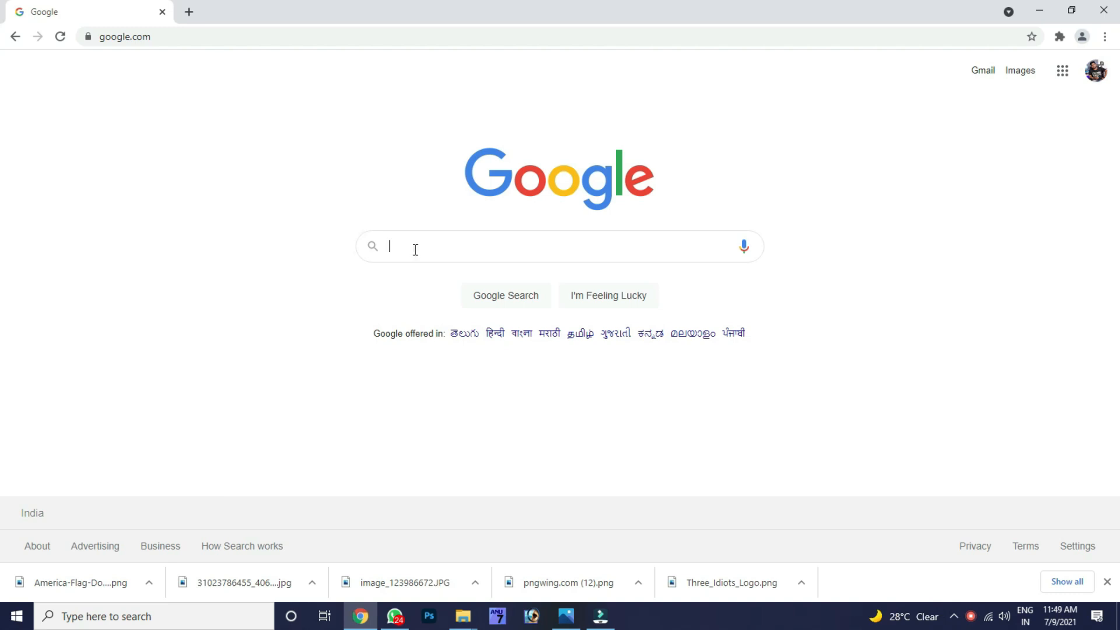
# Step: Switch to Chrome, search Google for "previewed" and open the Previewed mockup generator website
pyautogui.click(415, 250)
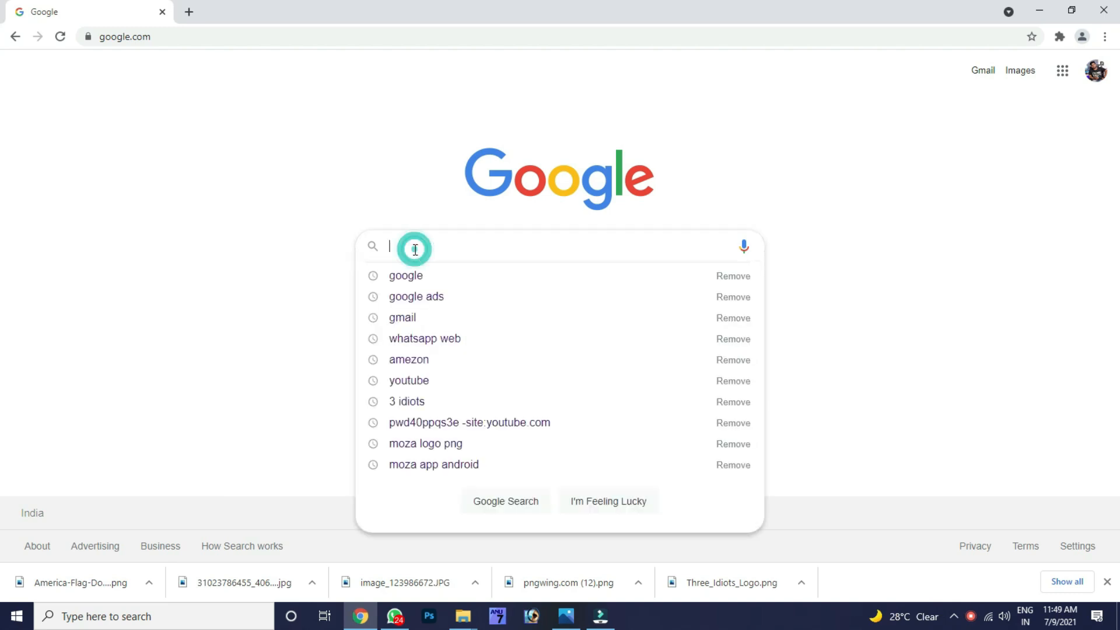
pyautogui.click(324, 190)
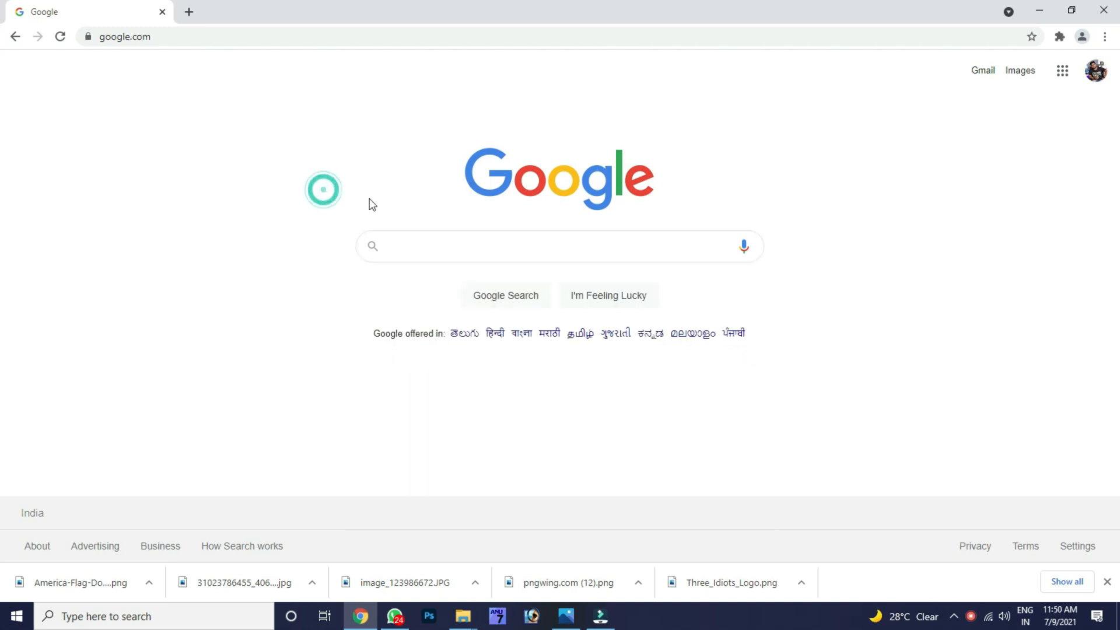
pyautogui.click(396, 251)
pyautogui.write('R')
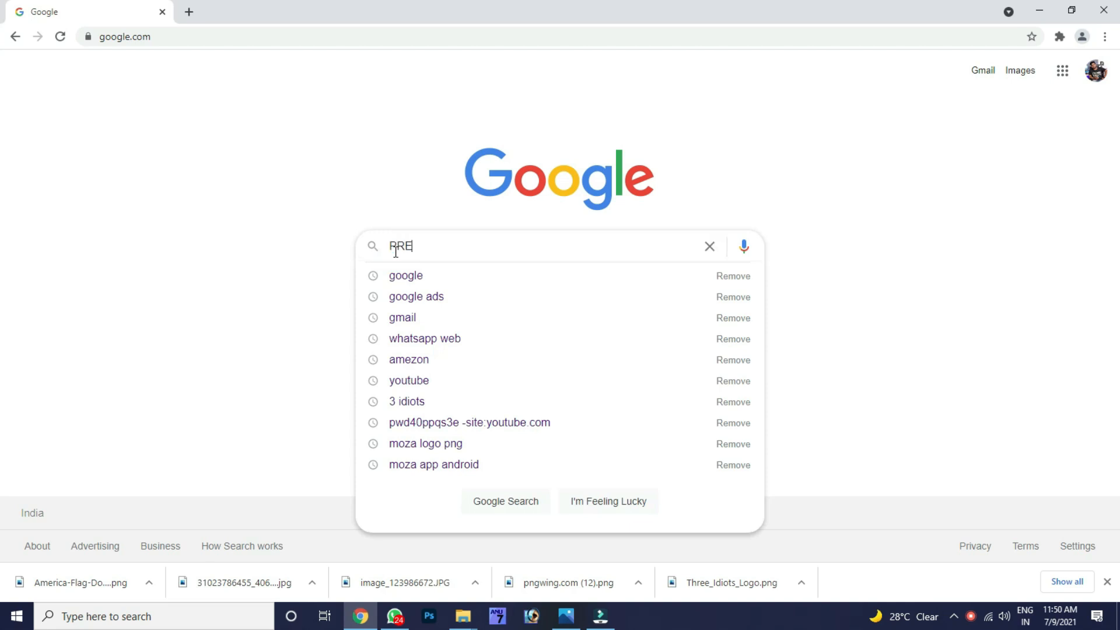
pyautogui.write('RE')
pyautogui.press('BackSpace')
pyautogui.press('BackSpace')
pyautogui.press('BackSpace')
pyautogui.write('previewed')
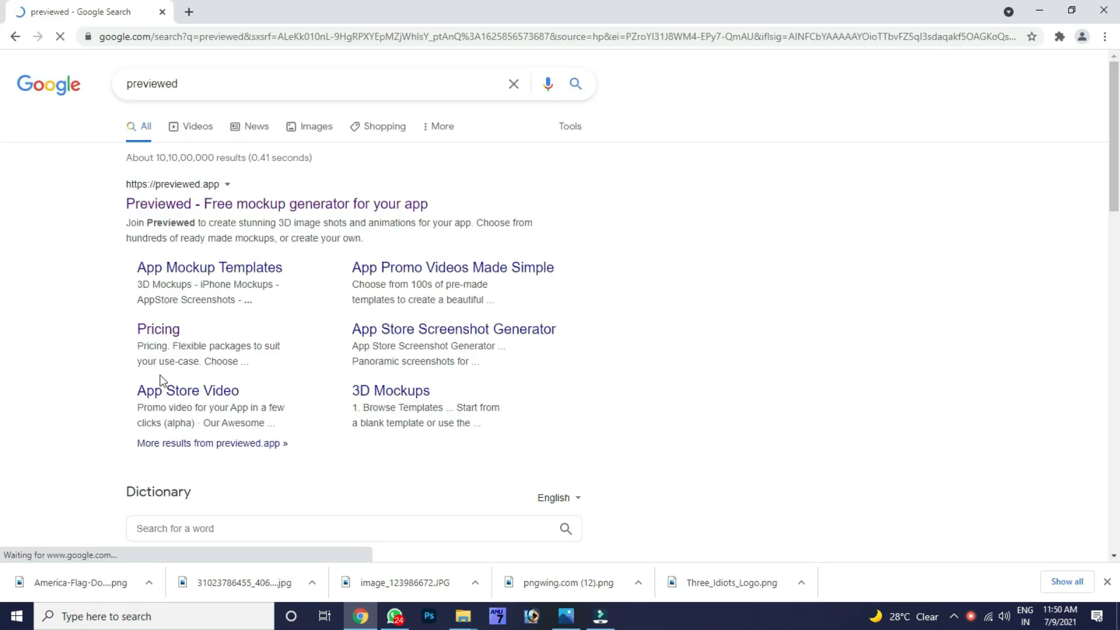
pyautogui.click(220, 205)
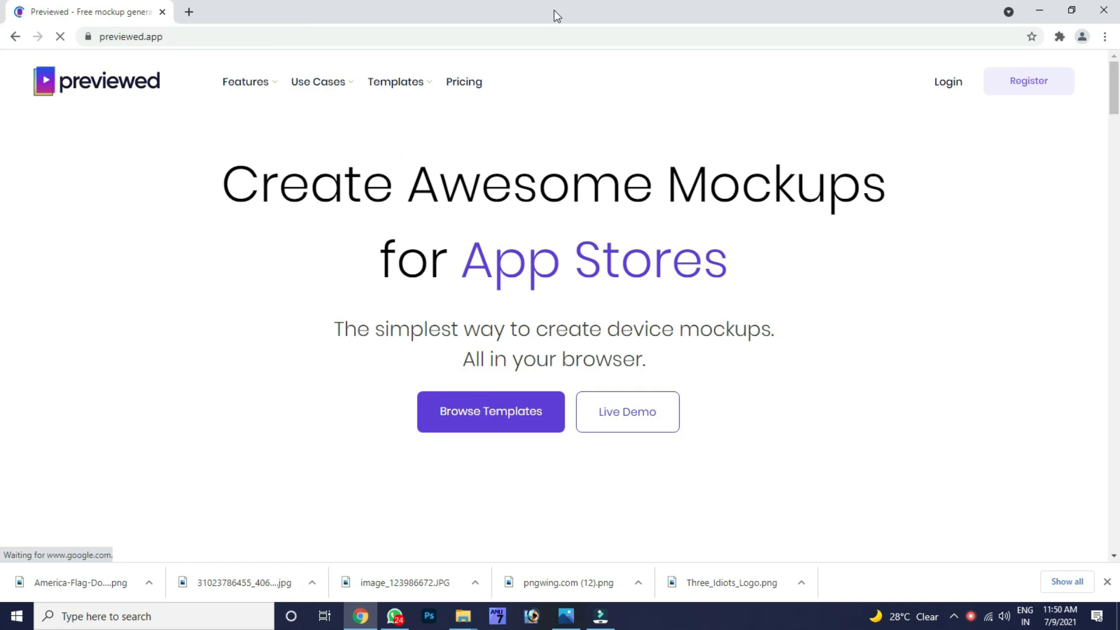
# Step: Look over the Previewed home page, including its screen media upload and colour swatch demo
pyautogui.scroll(-4, 885, 273)
pyautogui.scroll(-8, 160, 325)
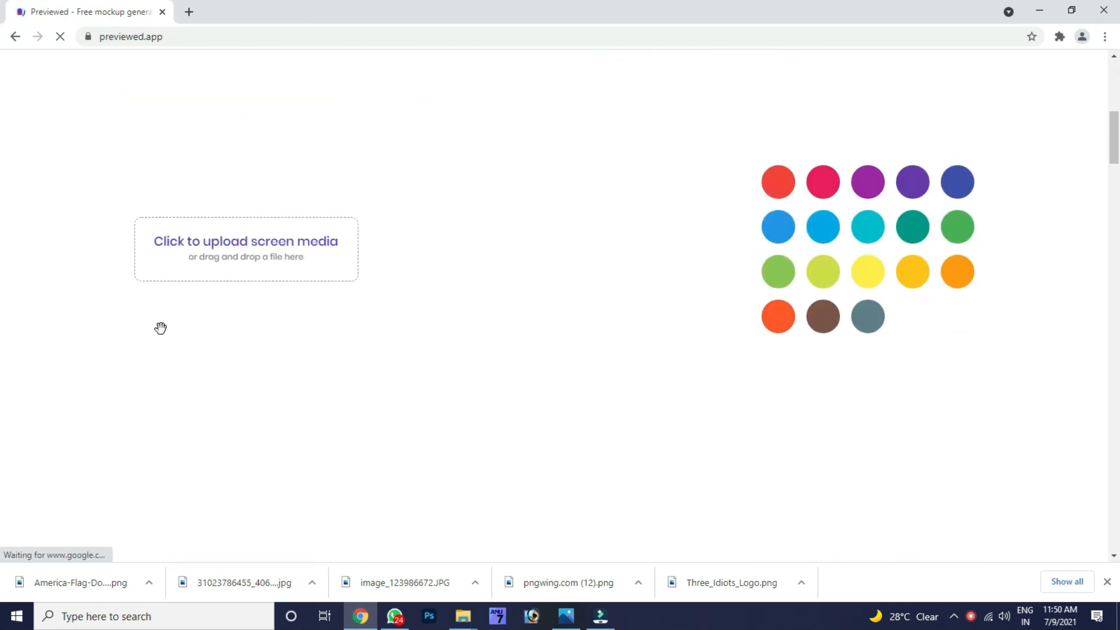
pyautogui.scroll(6, 612, 342)
pyautogui.scroll(-12, 613, 342)
pyautogui.scroll(-4, 697, 324)
pyautogui.scroll(16, 243, 257)
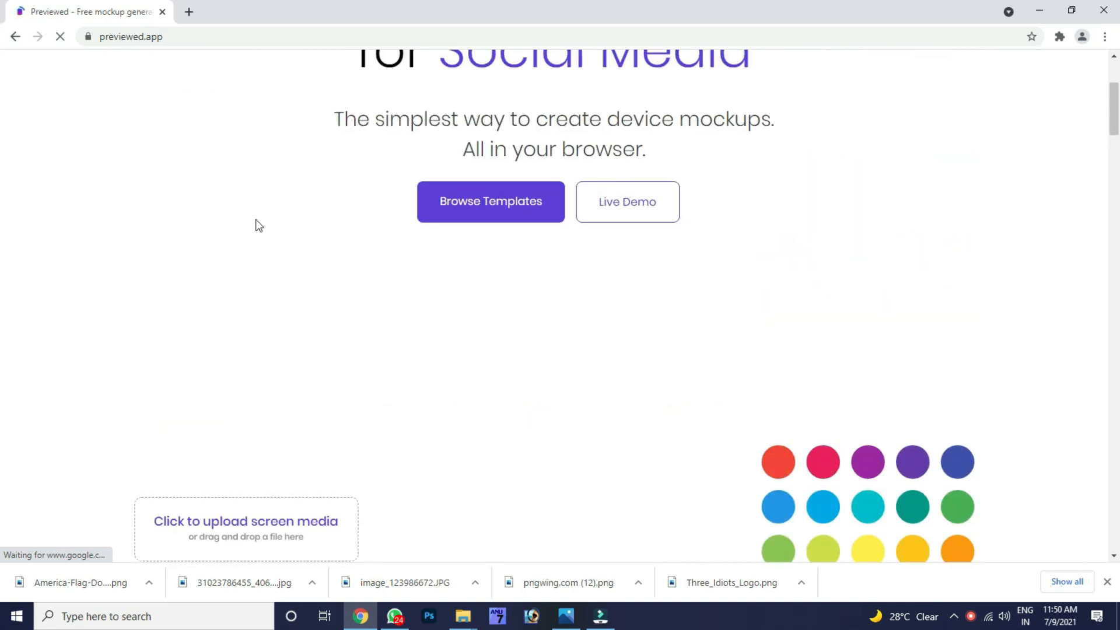
pyautogui.scroll(3, 160, 227)
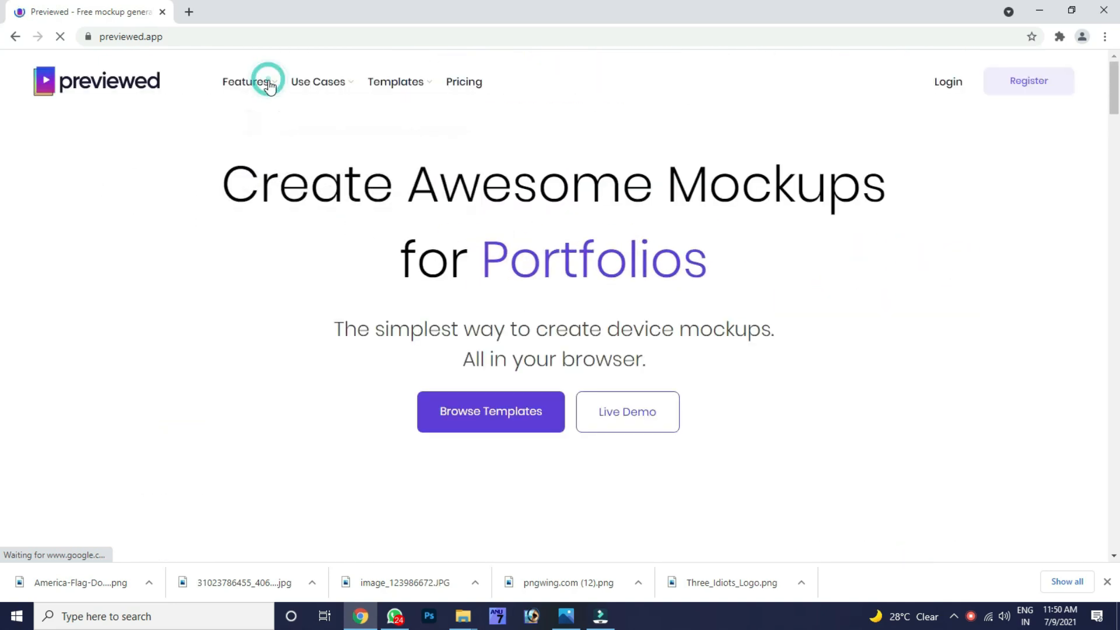
# Step: Browse the 3D Animations templates and open the upright iPhone template with the blurred multicolour background
pyautogui.moveTo(402, 90)
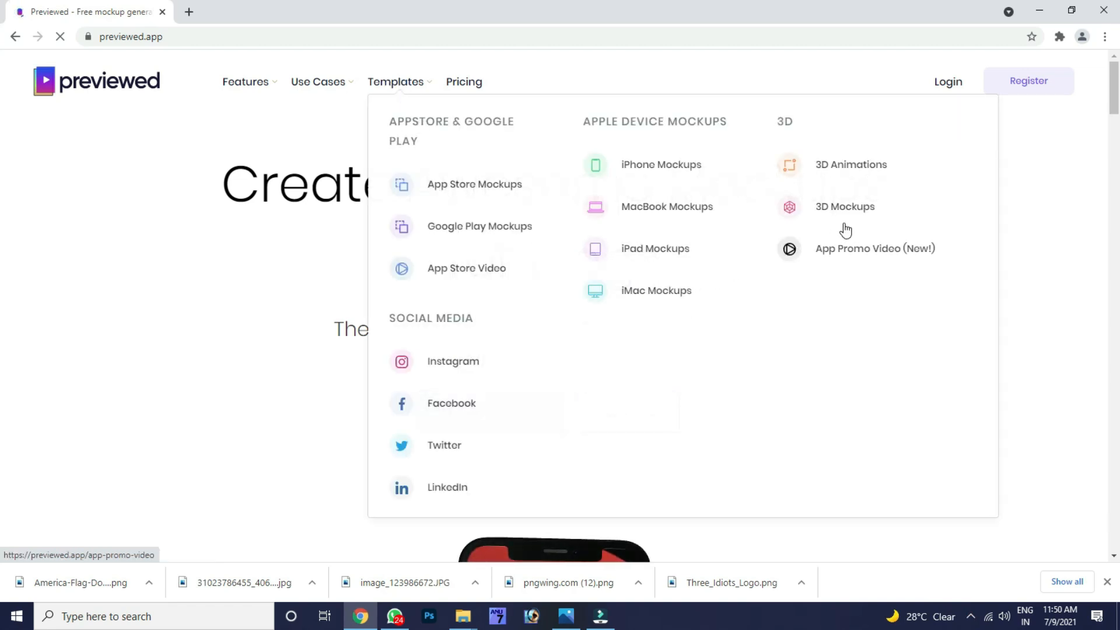
pyautogui.click(850, 169)
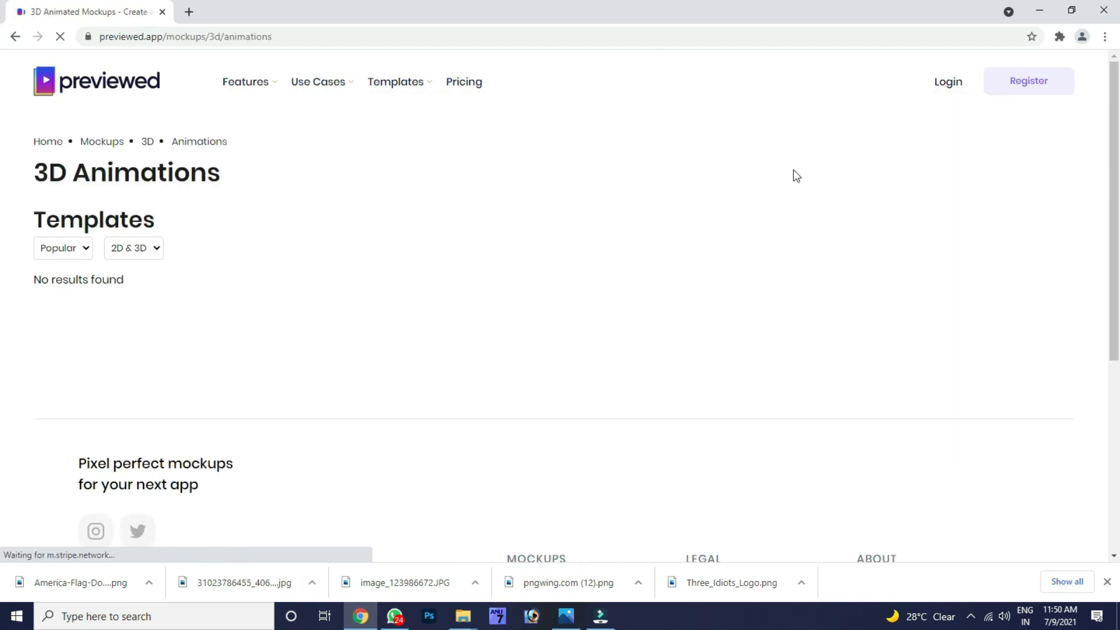
pyautogui.scroll(-5, 350, 285)
pyautogui.scroll(5, 347, 309)
pyautogui.scroll(-4, 277, 280)
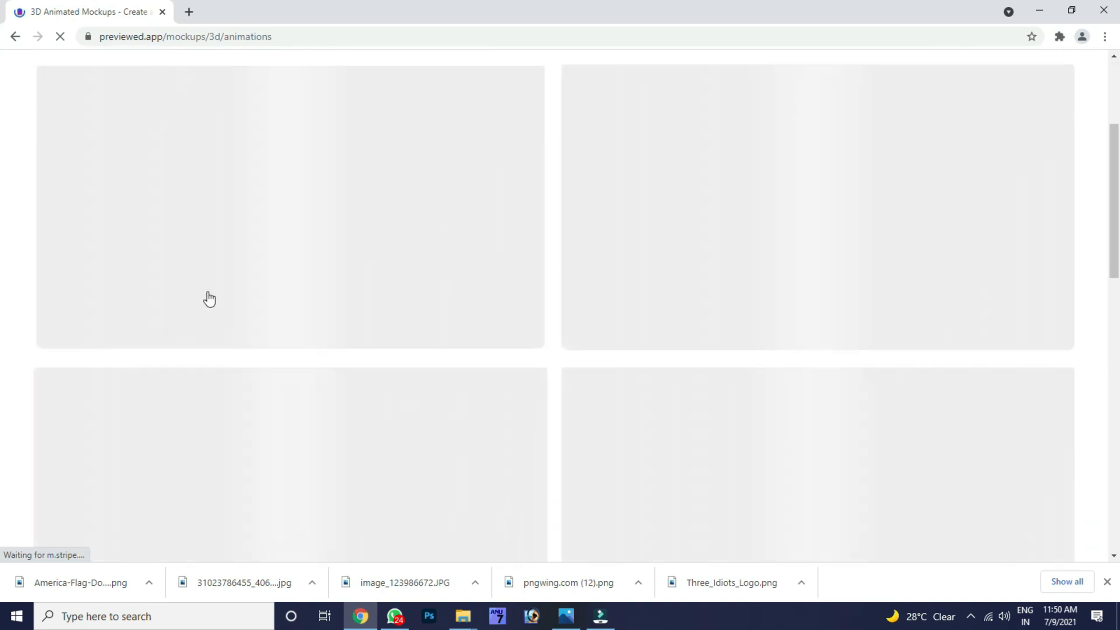
pyautogui.scroll(1, 440, 242)
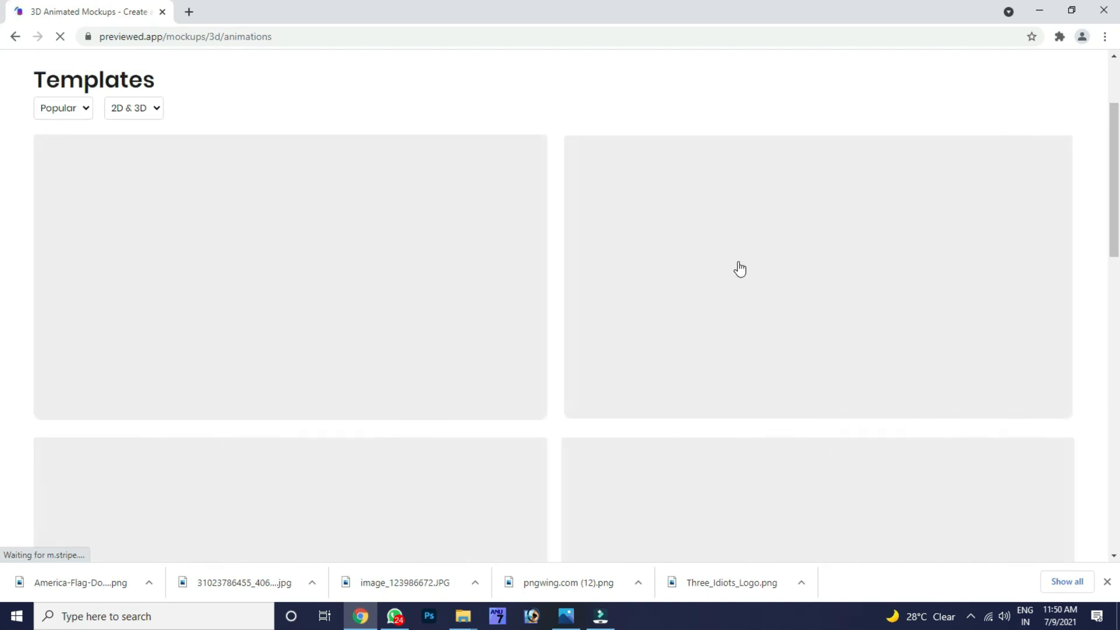
pyautogui.scroll(1, 189, 415)
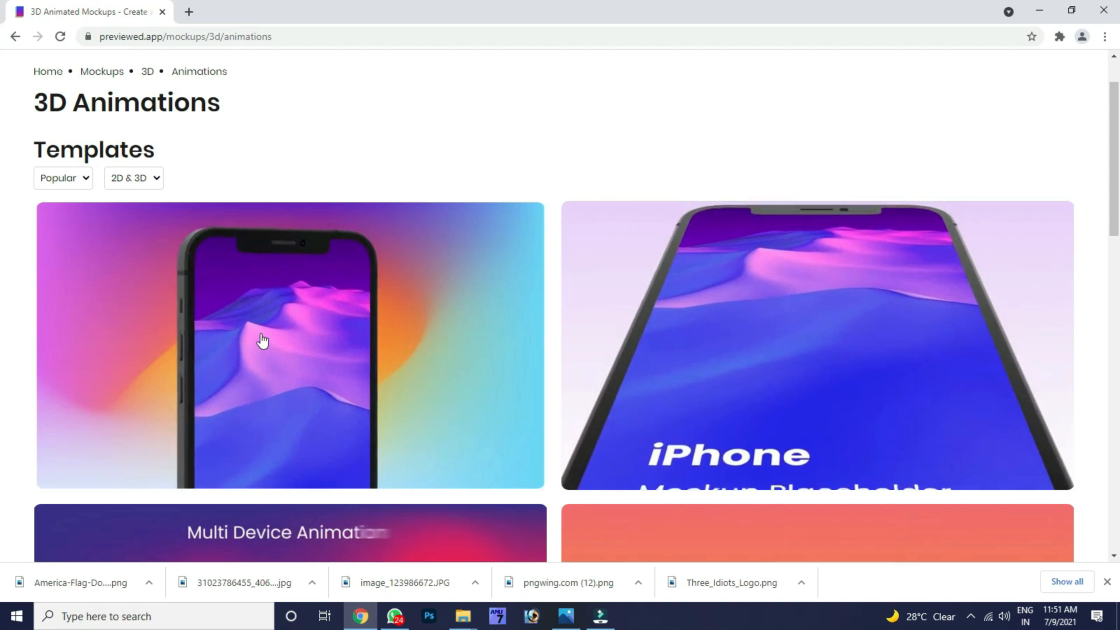
pyautogui.click(263, 340)
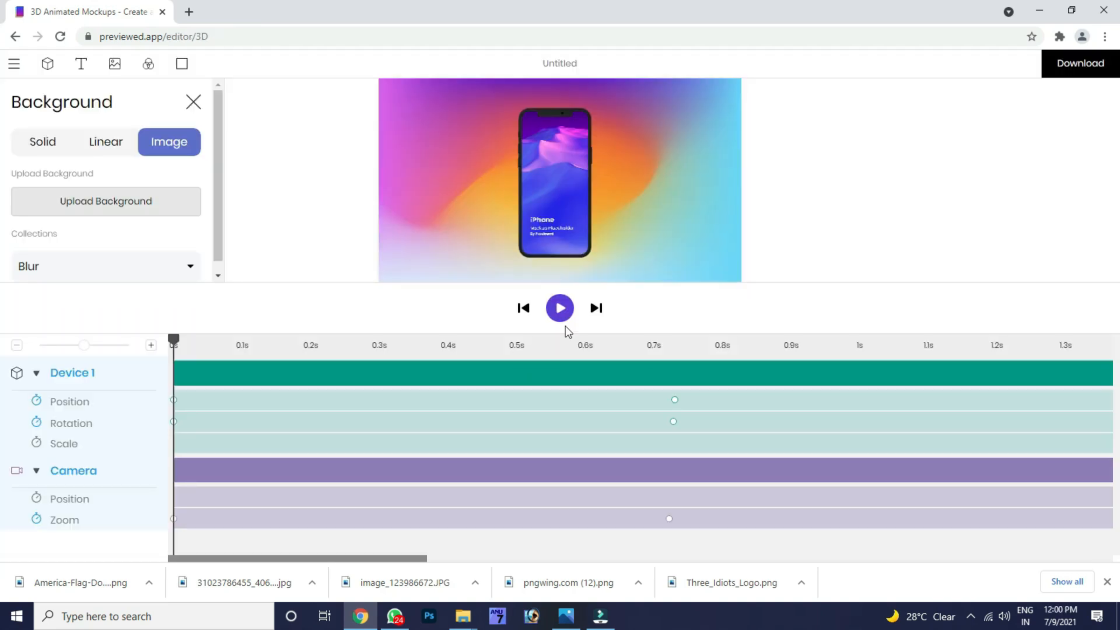
# Step: Preview the template's animation and view the whole timeline up to 4.9 s
pyautogui.click(567, 315)
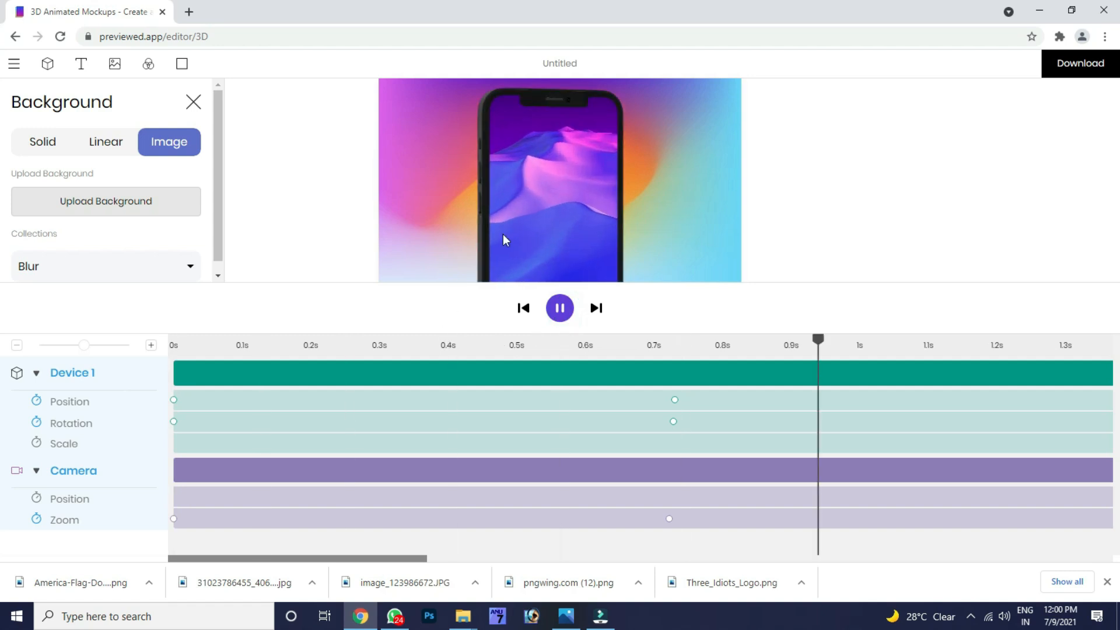
pyautogui.click(560, 309)
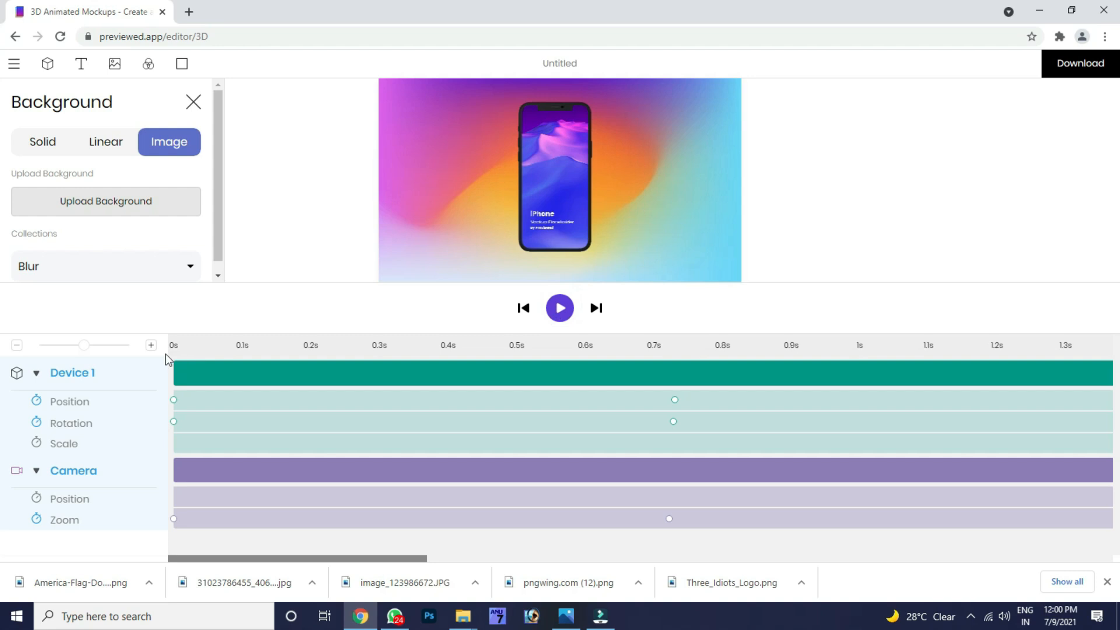
pyautogui.moveTo(82, 346); pyautogui.dragTo(51, 350)
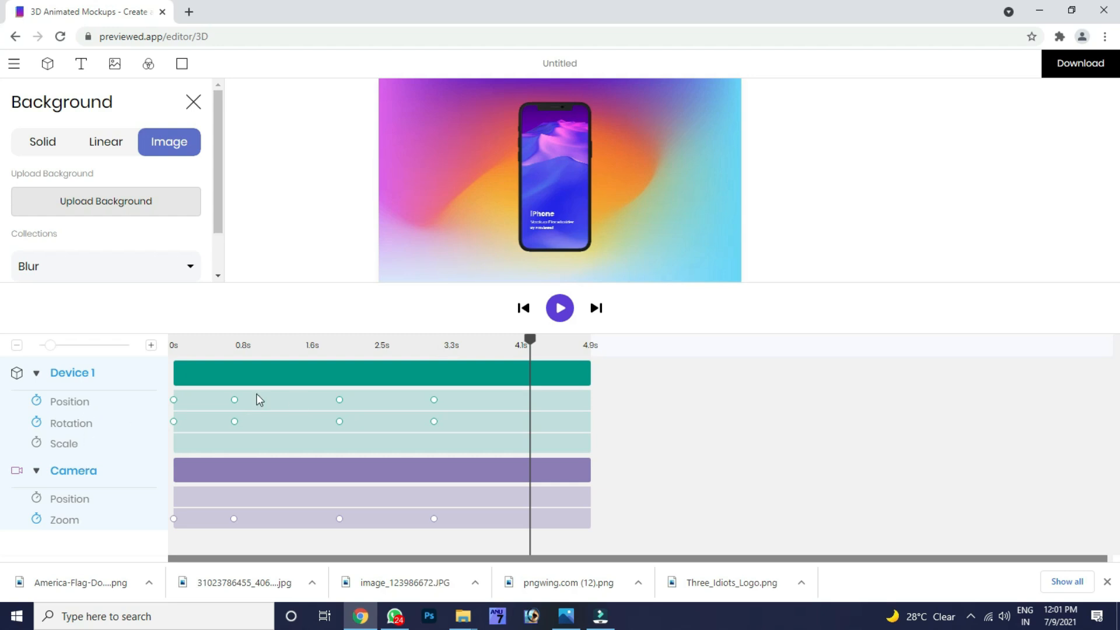
# Step: Set Device 1's Y position to -0.521 at the third position keyframe, about 2 s into the timeline
pyautogui.press('Down')
pyautogui.moveTo(503, 342); pyautogui.dragTo(338, 353)
pyautogui.press('Down')
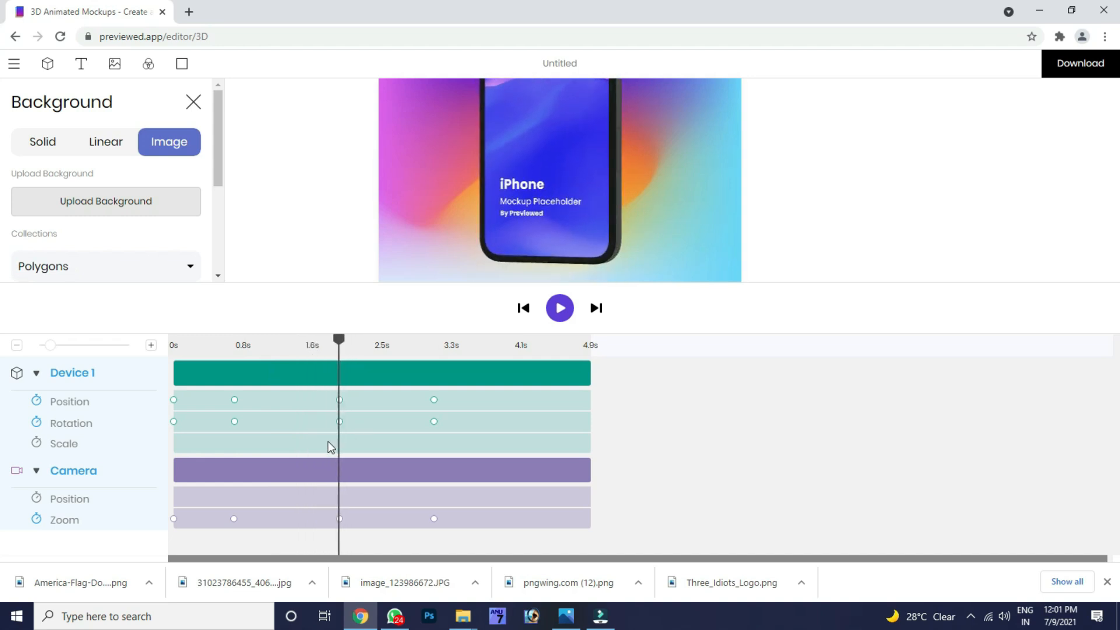
pyautogui.click(339, 399)
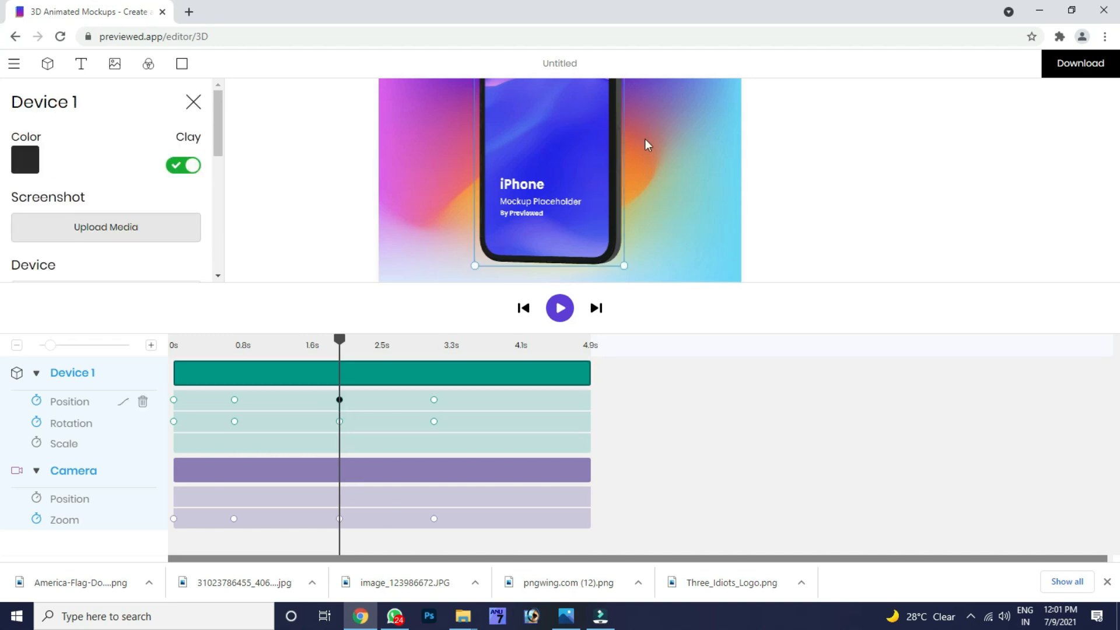
pyautogui.scroll(-3, 100, 240)
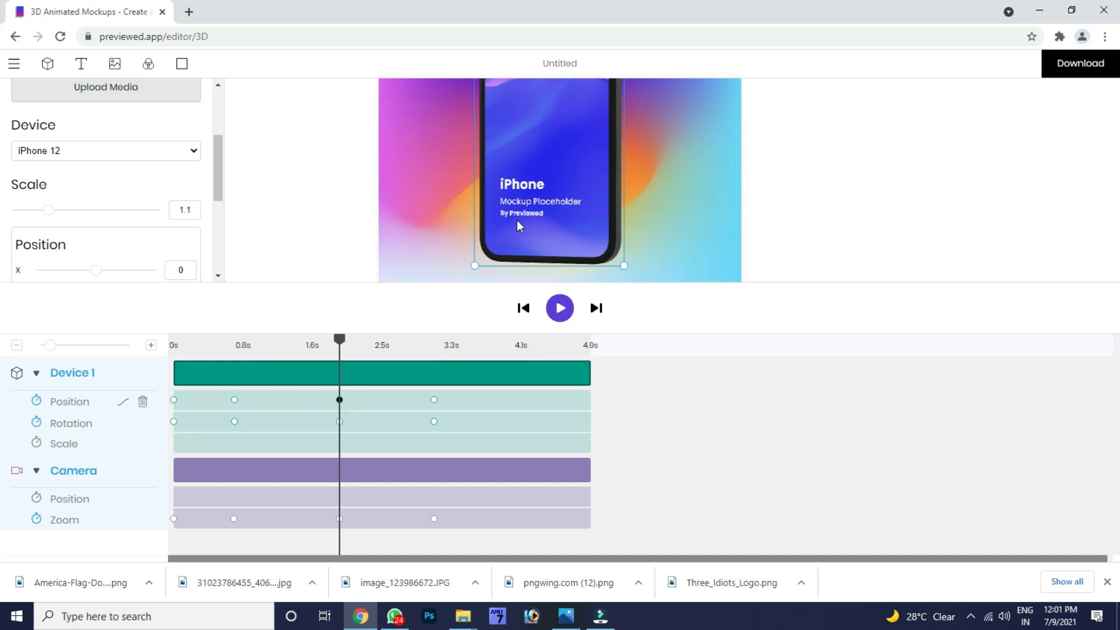
pyautogui.scroll(-1, 75, 205)
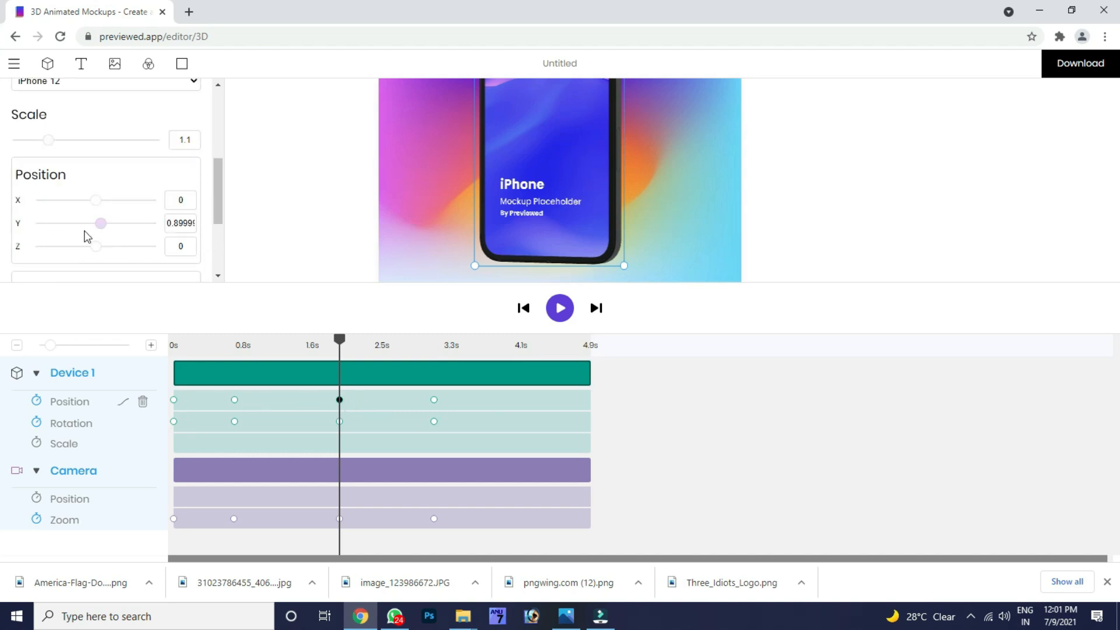
pyautogui.click(97, 227)
pyautogui.moveTo(96, 227); pyautogui.dragTo(95, 227)
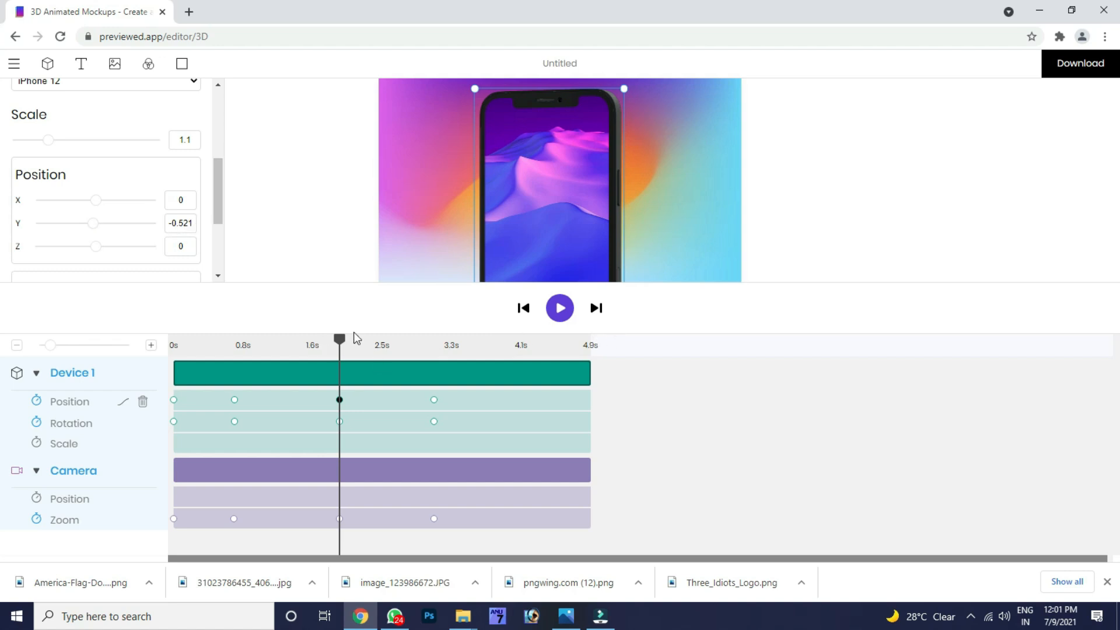
# Step: Play the animation from the start to check the changed device movement, ending near 4.9 s
pyautogui.moveTo(338, 340); pyautogui.dragTo(102, 345)
pyautogui.click(561, 309)
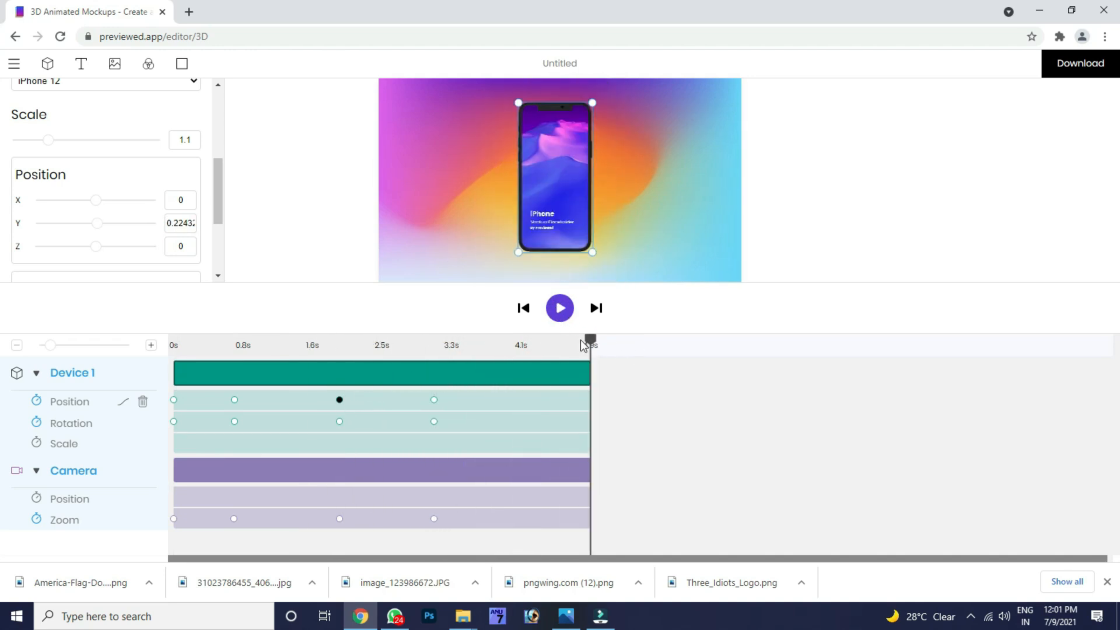
pyautogui.moveTo(465, 366); pyautogui.dragTo(585, 371)
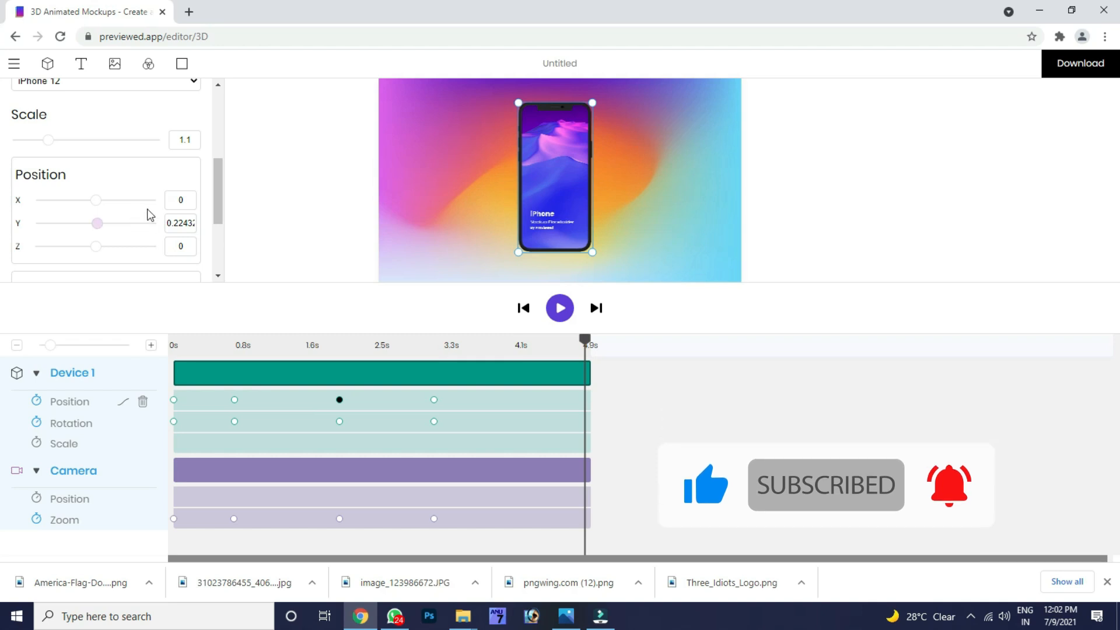
pyautogui.scroll(3, 140, 207)
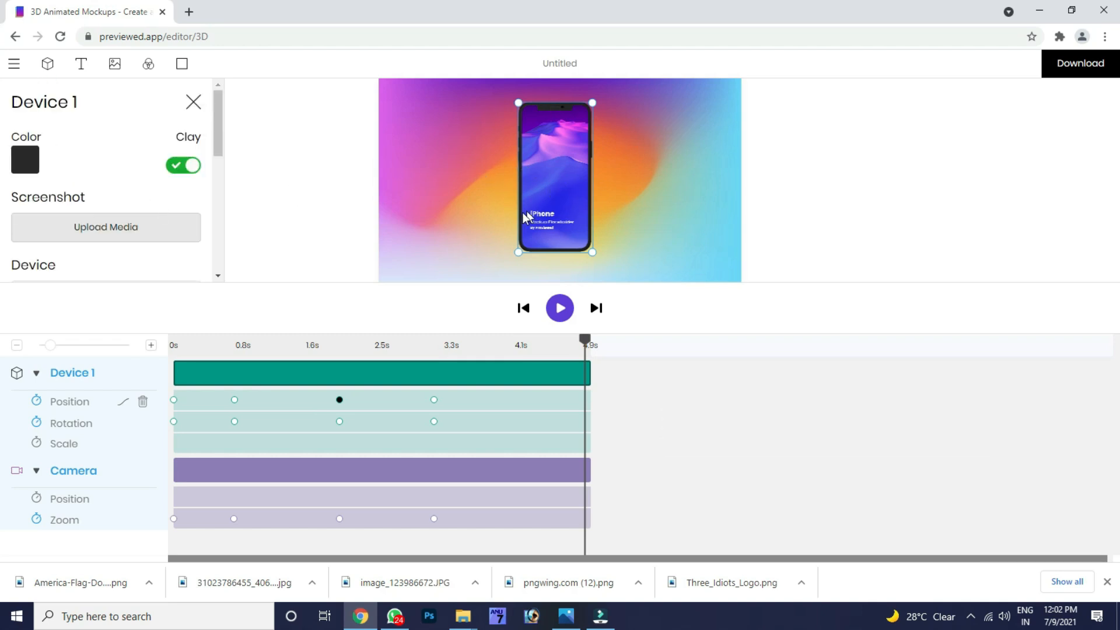
pyautogui.click(132, 228)
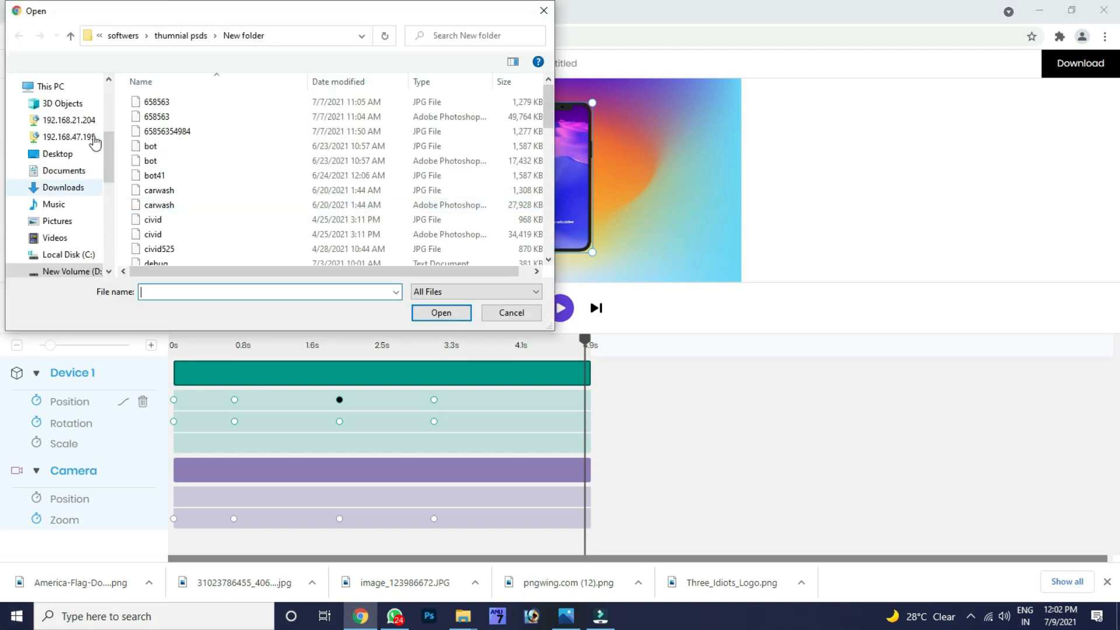
pyautogui.scroll(-1, 64, 140)
pyautogui.scroll(1, 78, 124)
pyautogui.scroll(4, 64, 119)
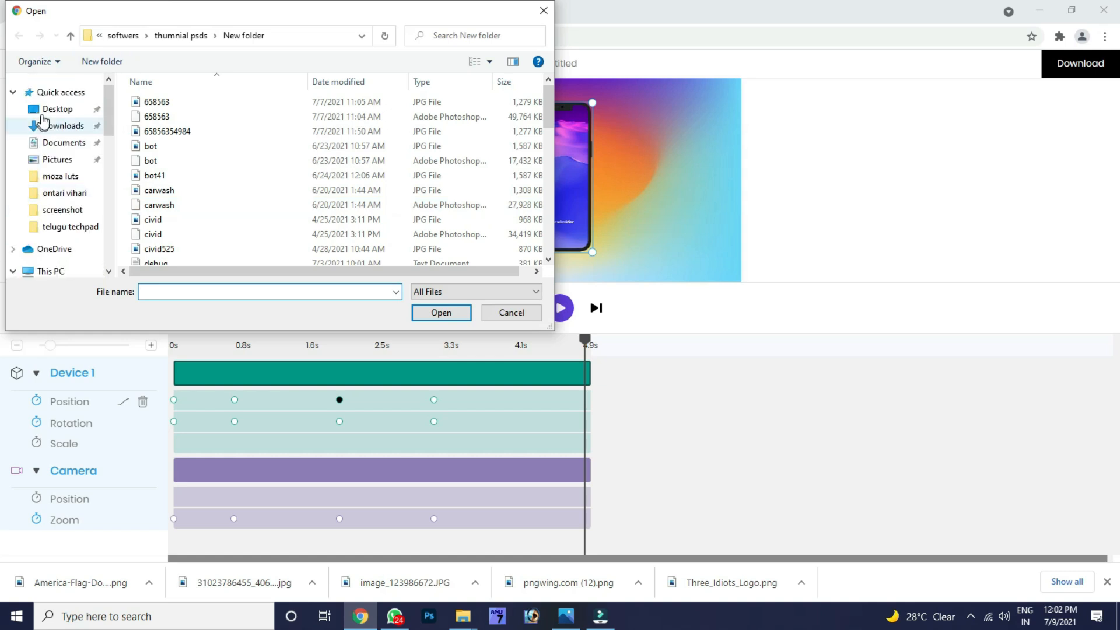
pyautogui.click(40, 116)
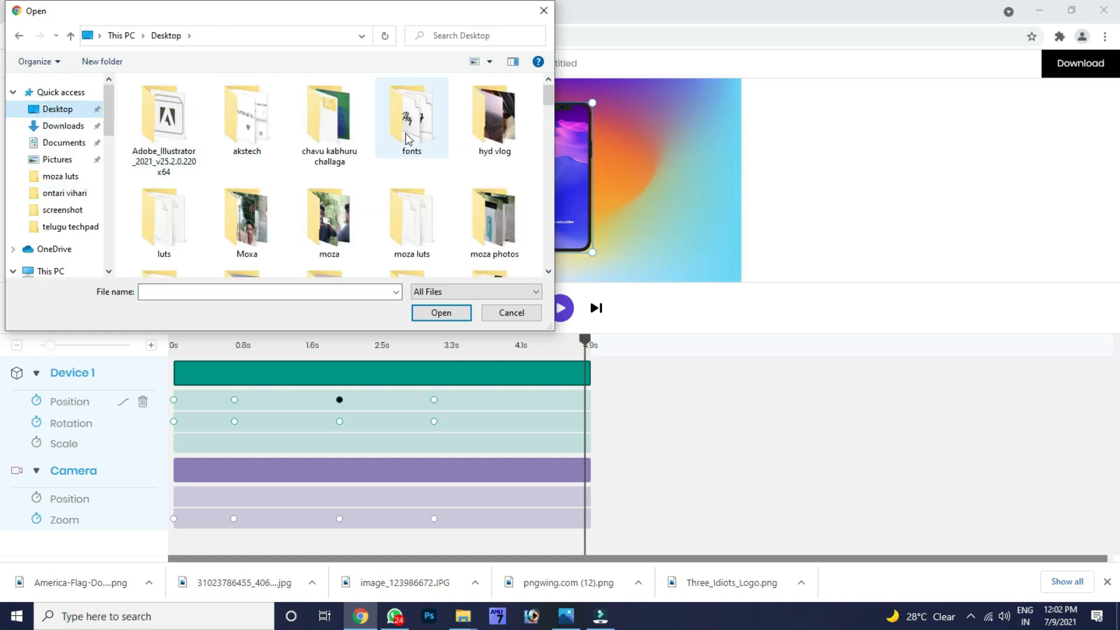
pyautogui.scroll(-2, 368, 189)
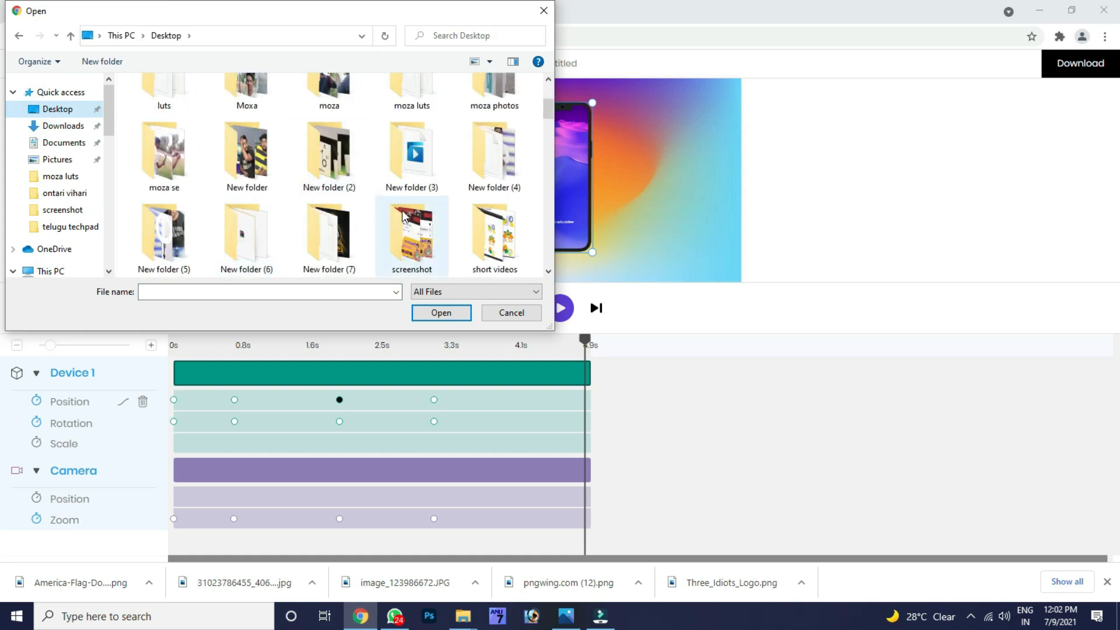
pyautogui.doubleClick(441, 216)
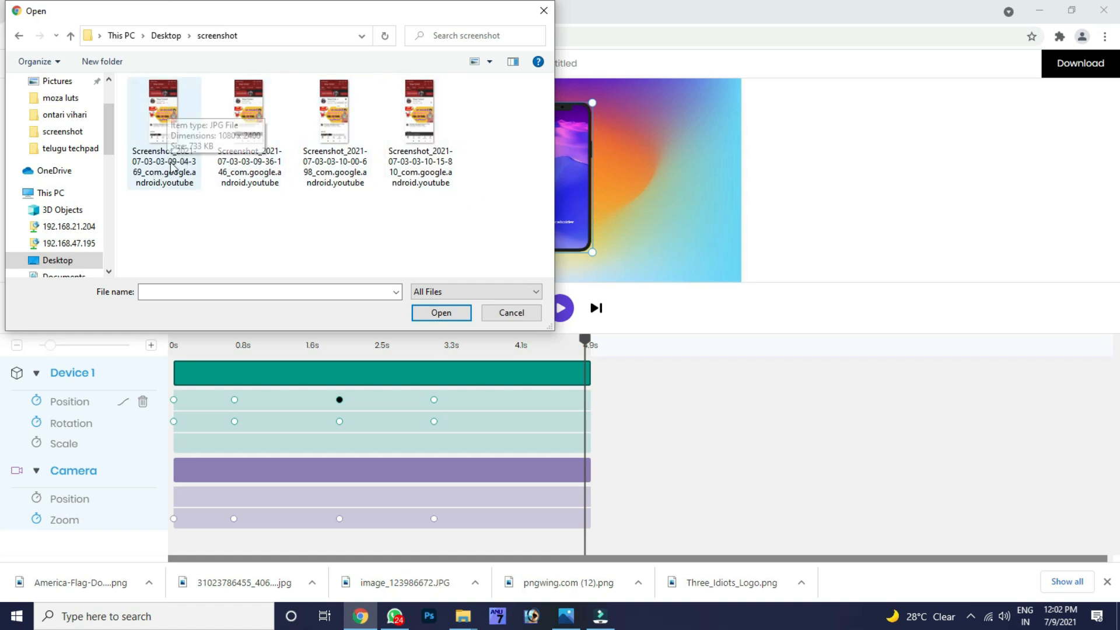
pyautogui.click(152, 147)
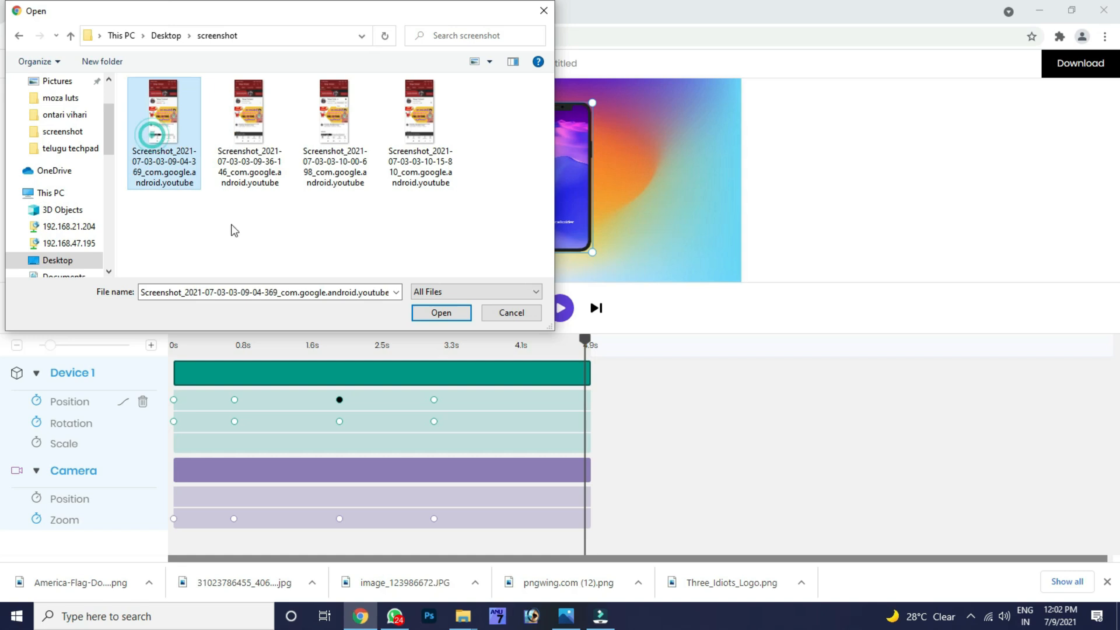
pyautogui.click(434, 315)
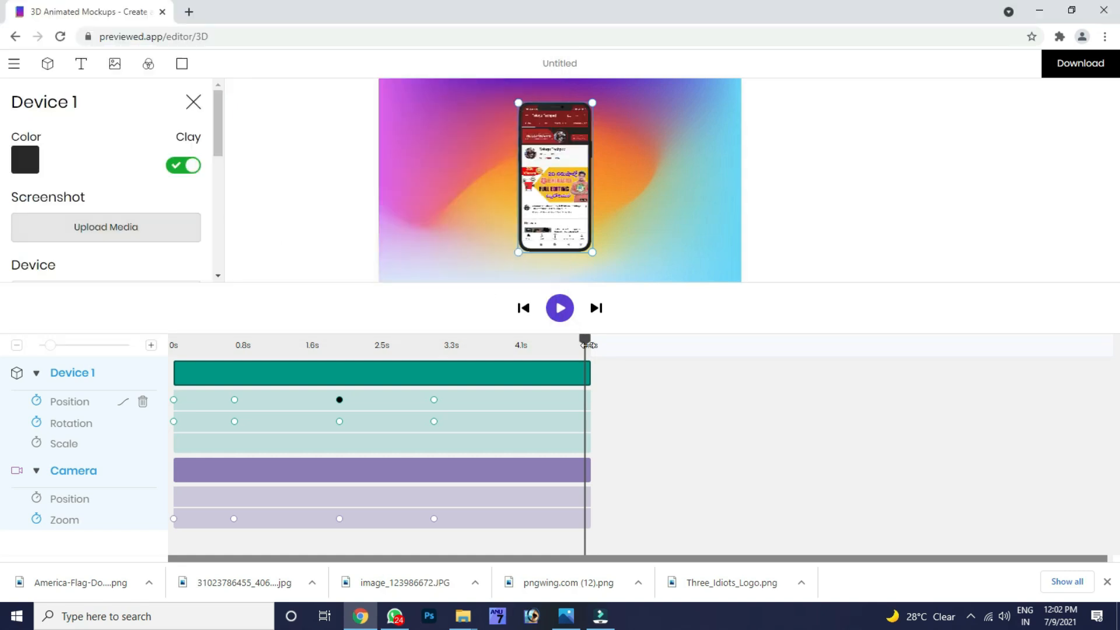
# Step: Play the animation from 0 s to the end to check the uploaded screenshot on the device
pyautogui.moveTo(585, 342); pyautogui.dragTo(249, 345)
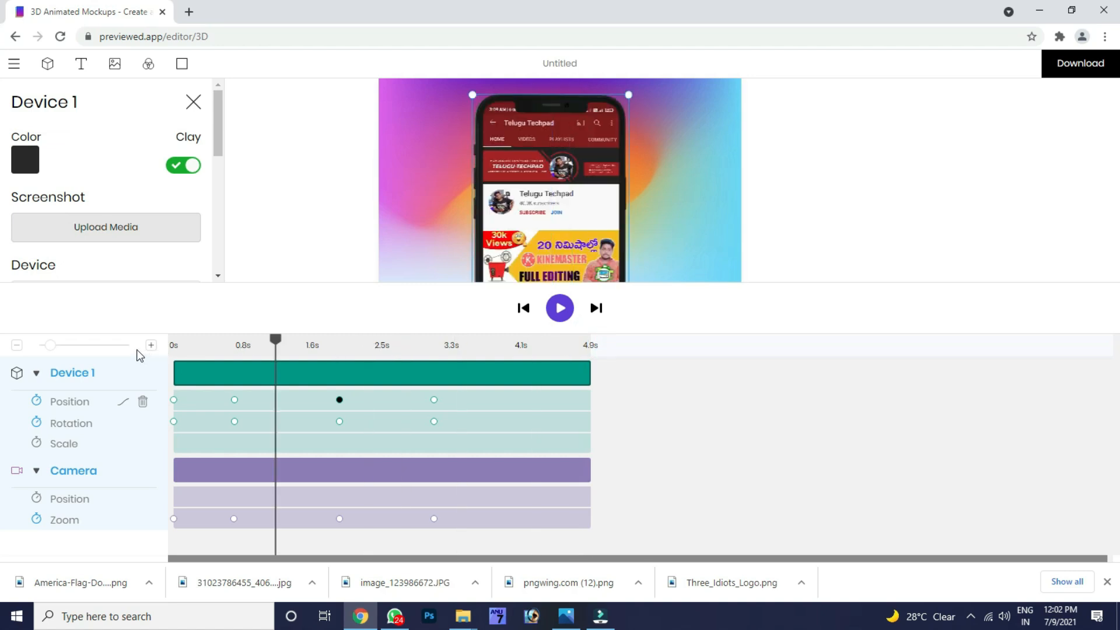
pyautogui.moveTo(127, 348); pyautogui.dragTo(1, 313)
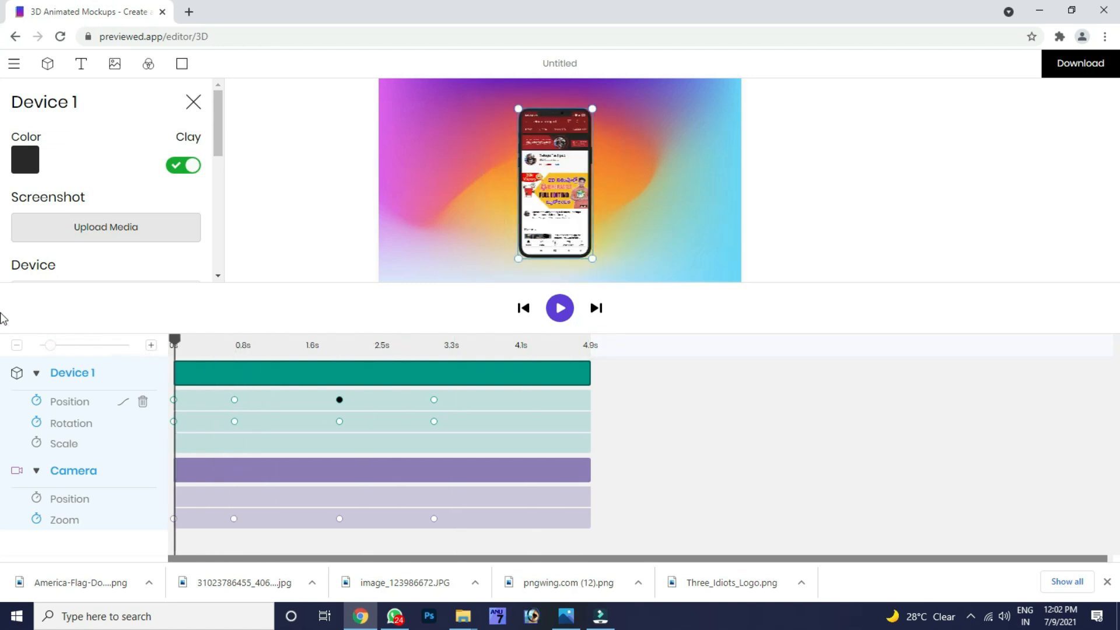
pyautogui.click(558, 308)
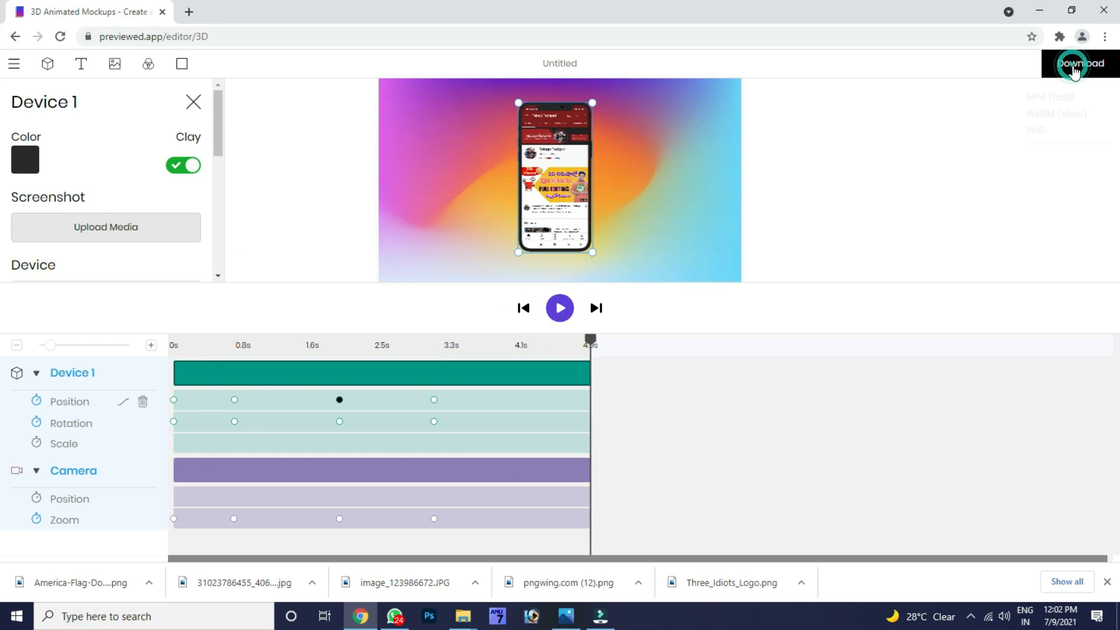
# Step: Download the animation as an MP4 (fast) video and dismiss the thank-you message
pyautogui.click(1074, 70)
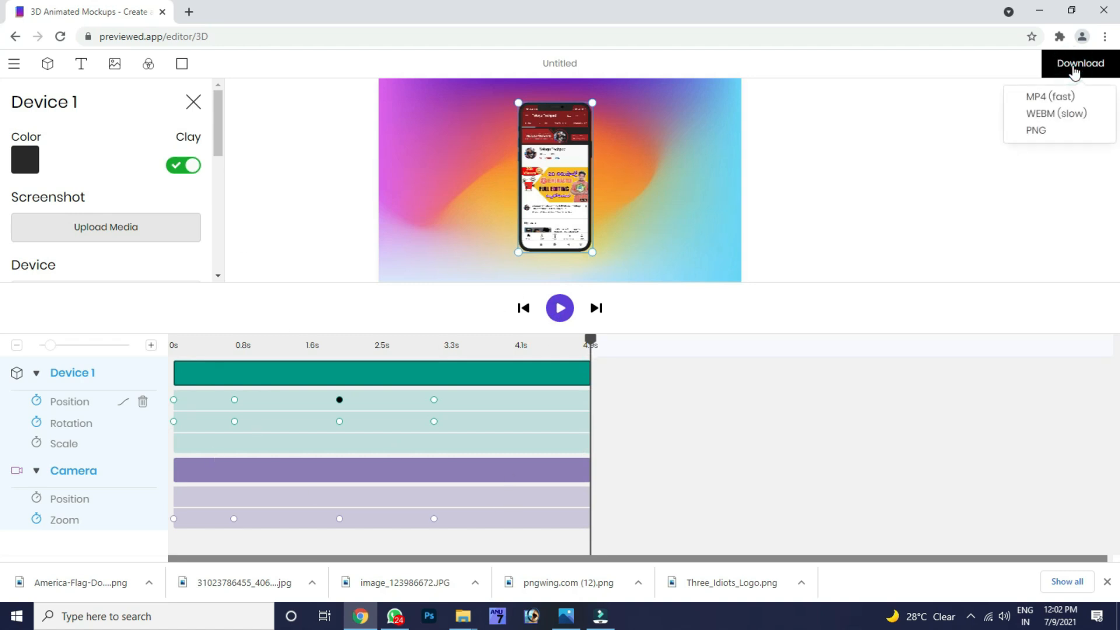
pyautogui.click(1045, 97)
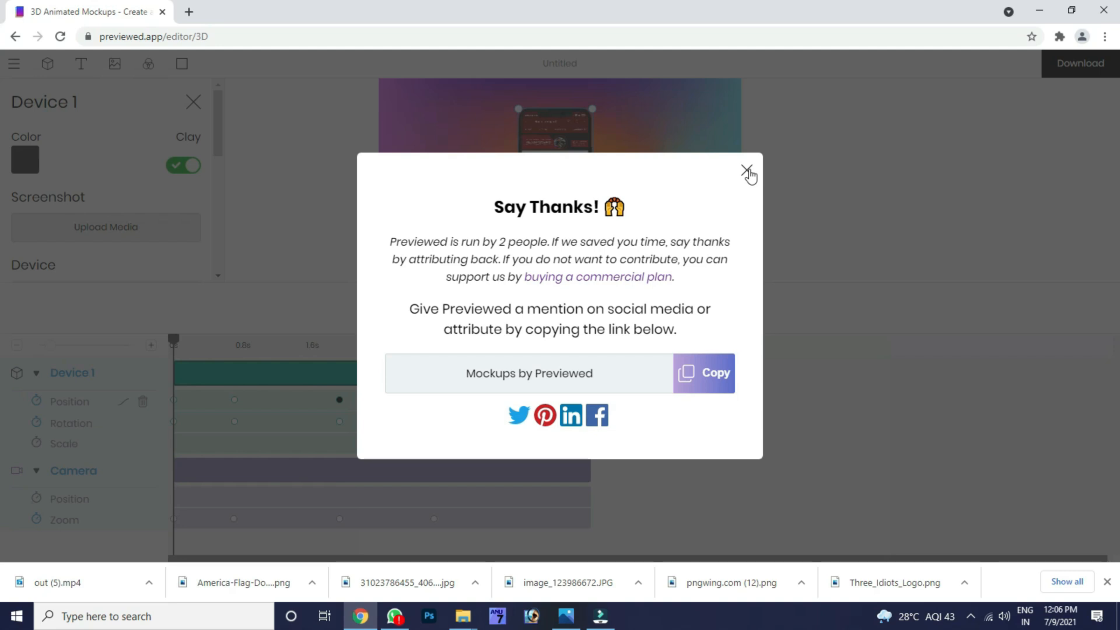
pyautogui.click(747, 172)
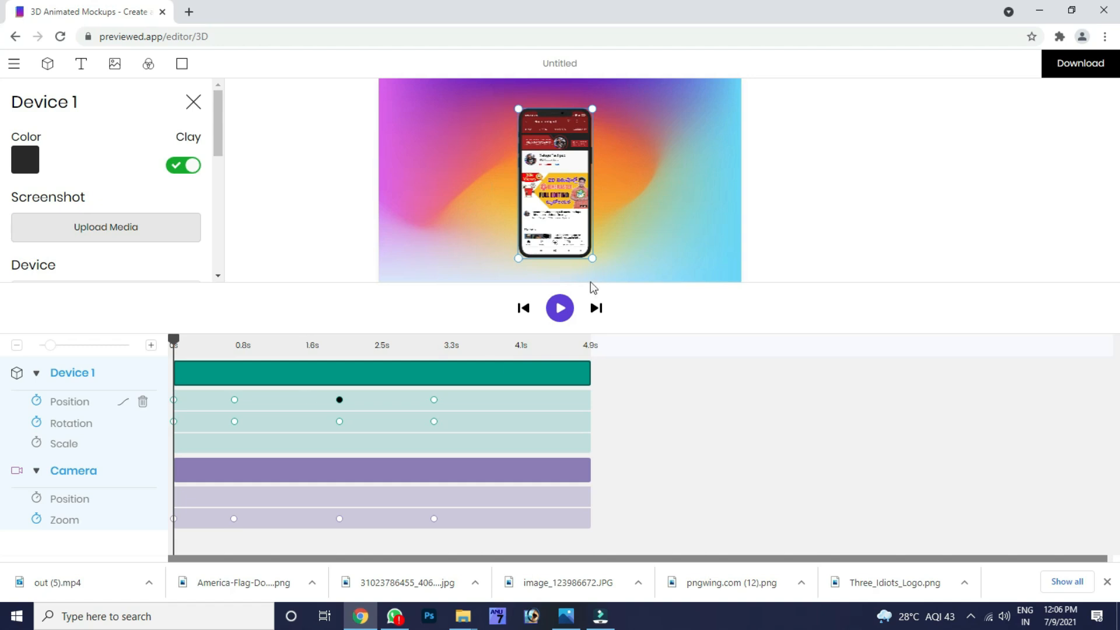
pyautogui.click(559, 310)
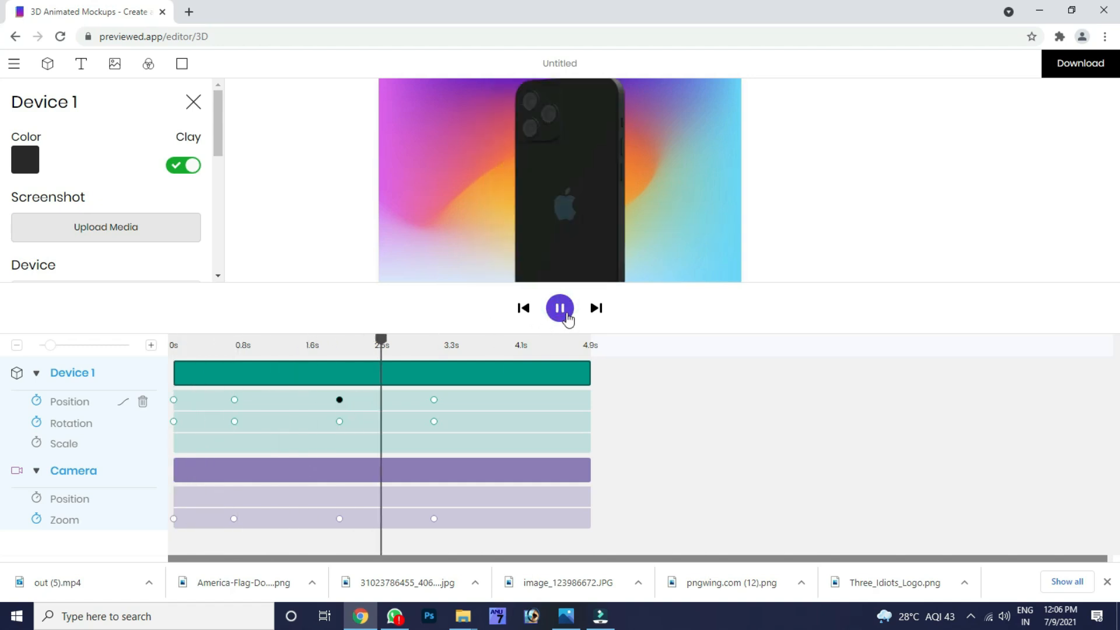
pyautogui.click(559, 308)
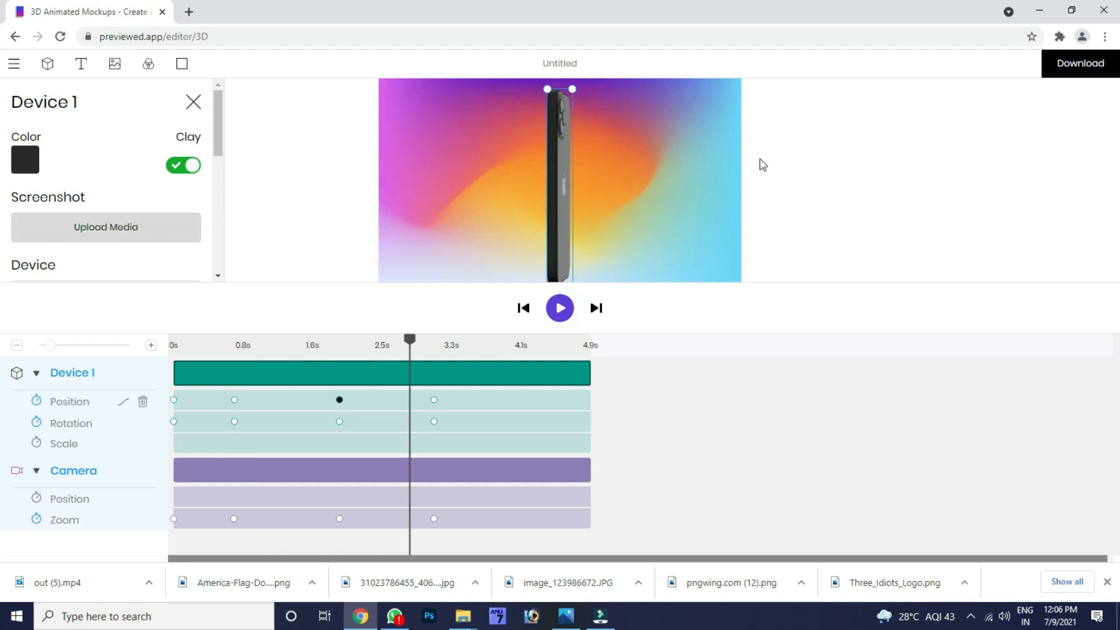
pyautogui.click(123, 232)
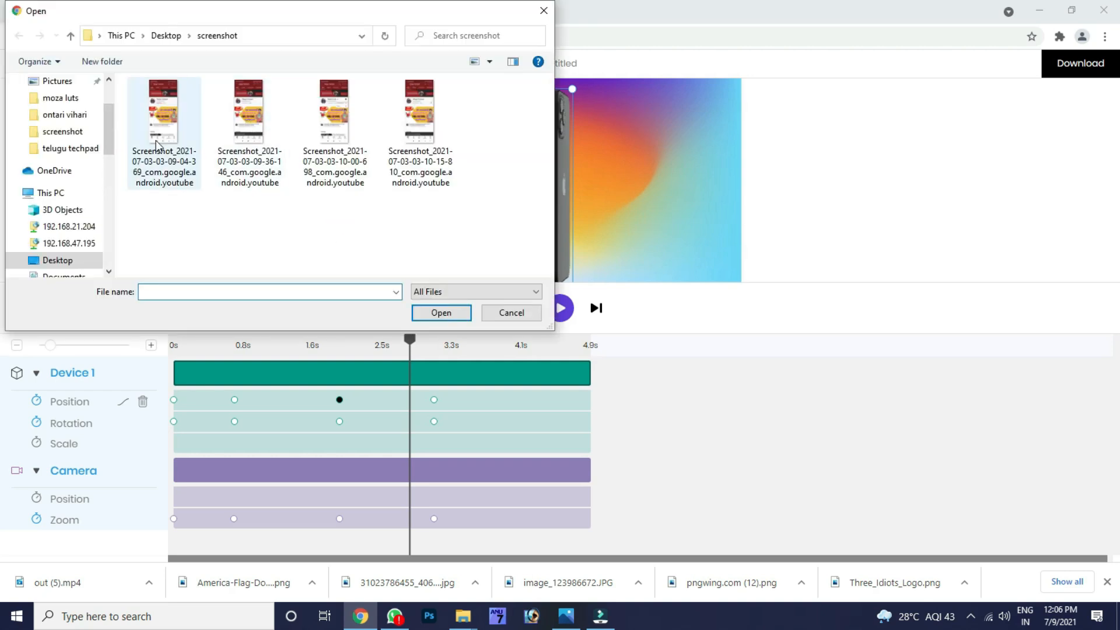
pyautogui.click(258, 114)
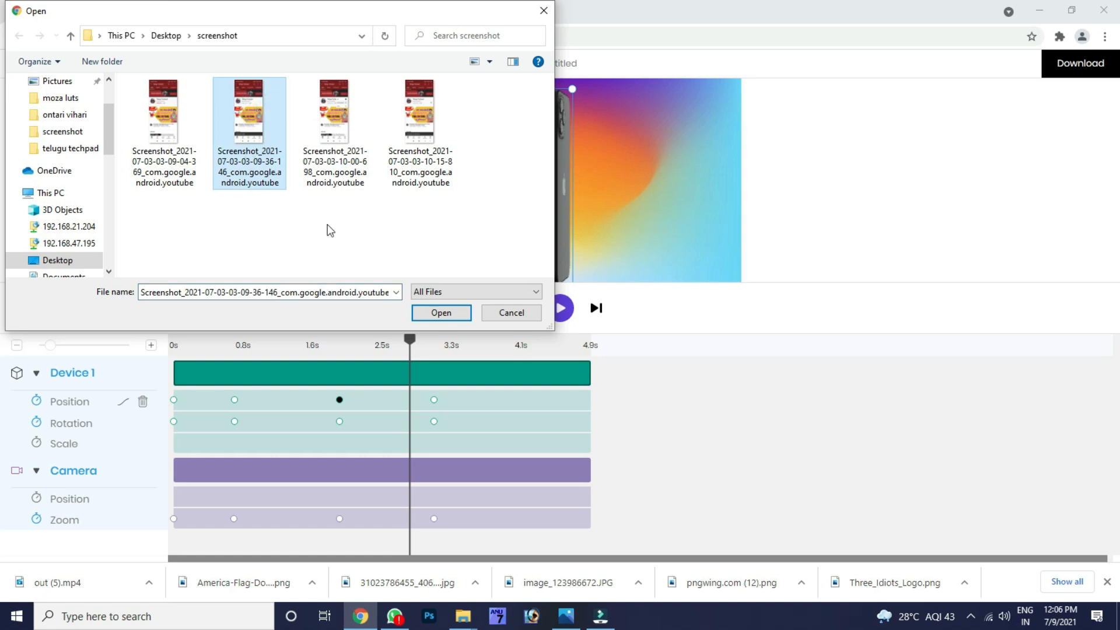
pyautogui.click(439, 318)
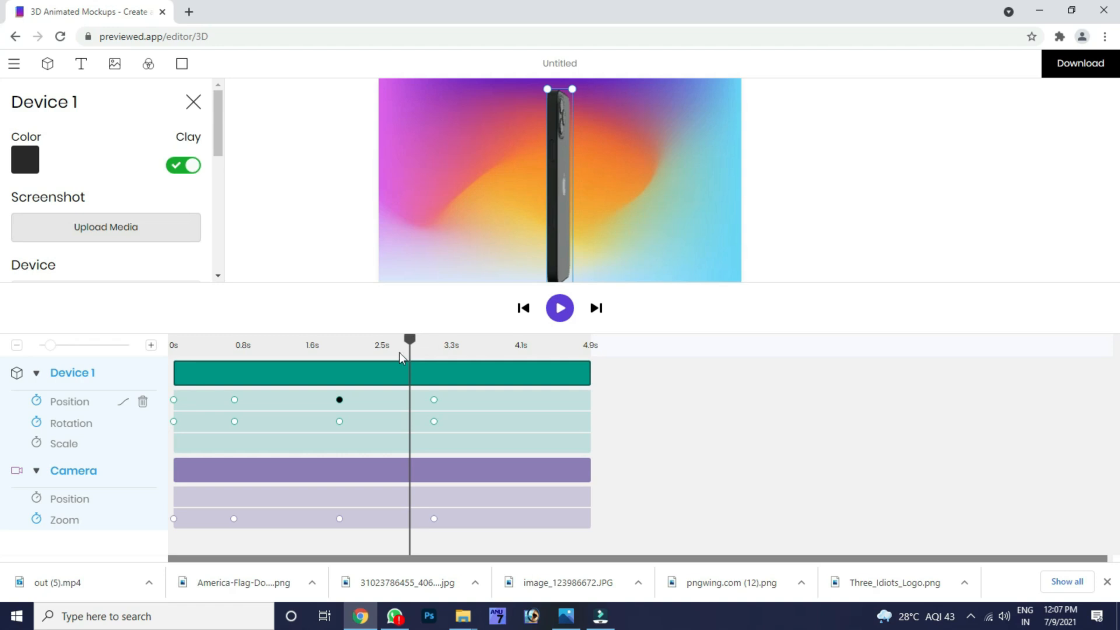
# Step: Play the animation with the new screenshot from near the start and download it as a video
pyautogui.moveTo(409, 340); pyautogui.dragTo(224, 344)
pyautogui.click(557, 315)
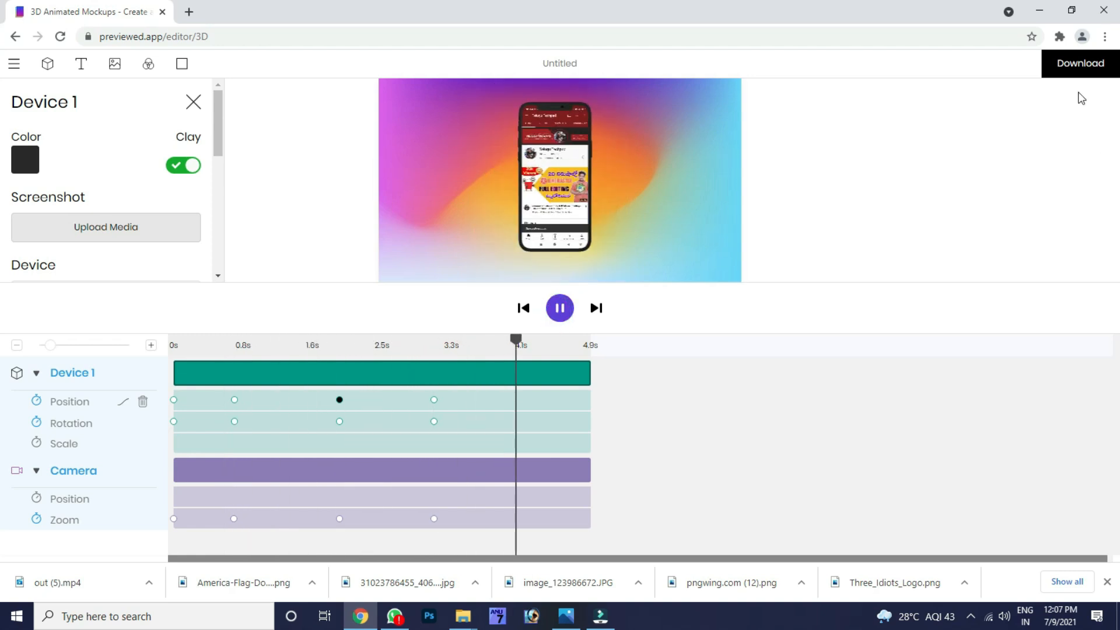
pyautogui.click(1063, 70)
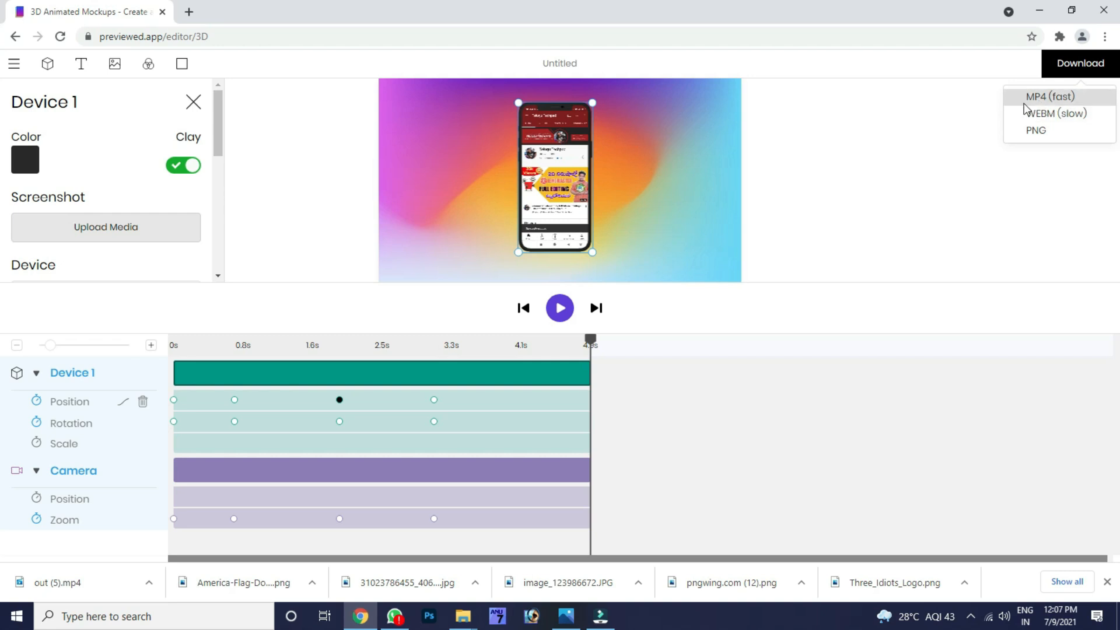
pyautogui.click(1048, 117)
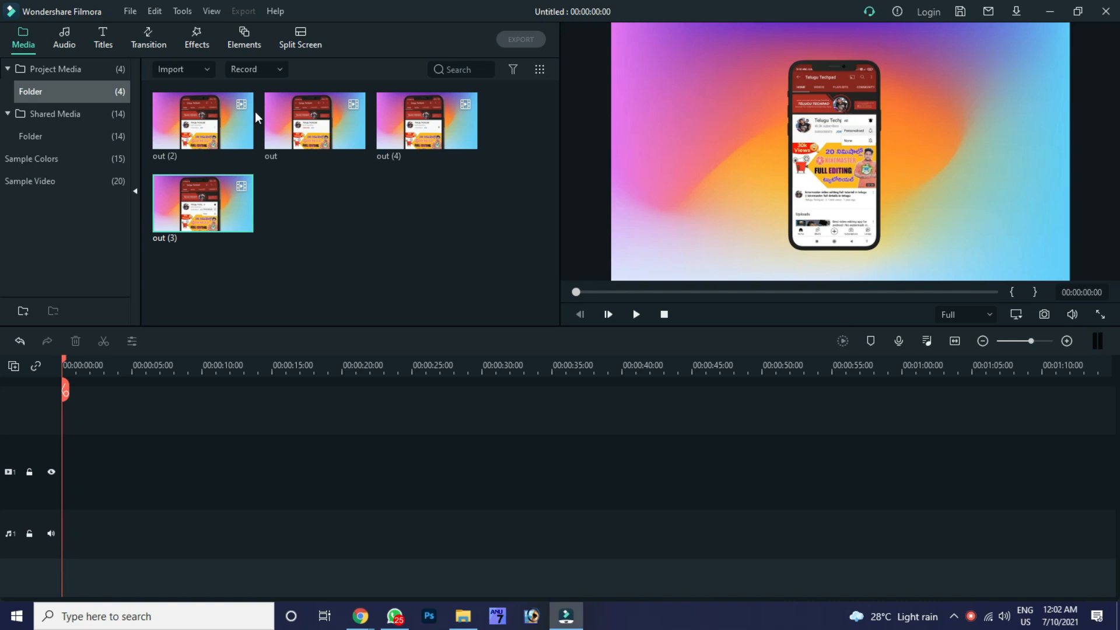
# Step: In Wondershare Filmora, place the out clip at the start of video track 1 and match the project to the media at 1920 x 1080 30fps
pyautogui.click(322, 102)
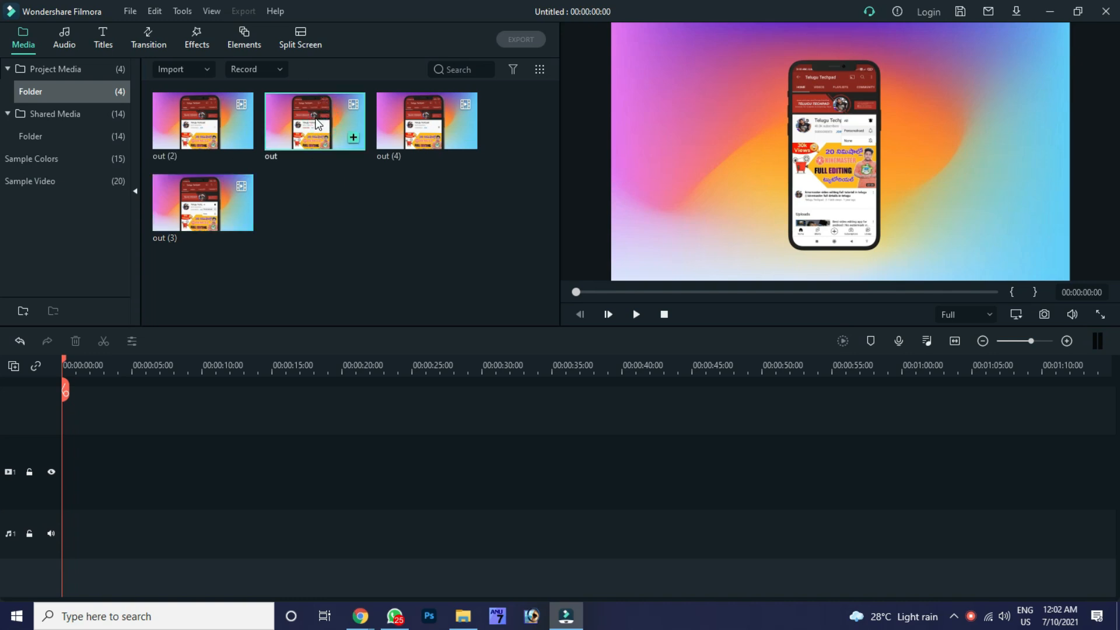
pyautogui.moveTo(318, 136); pyautogui.dragTo(64, 506)
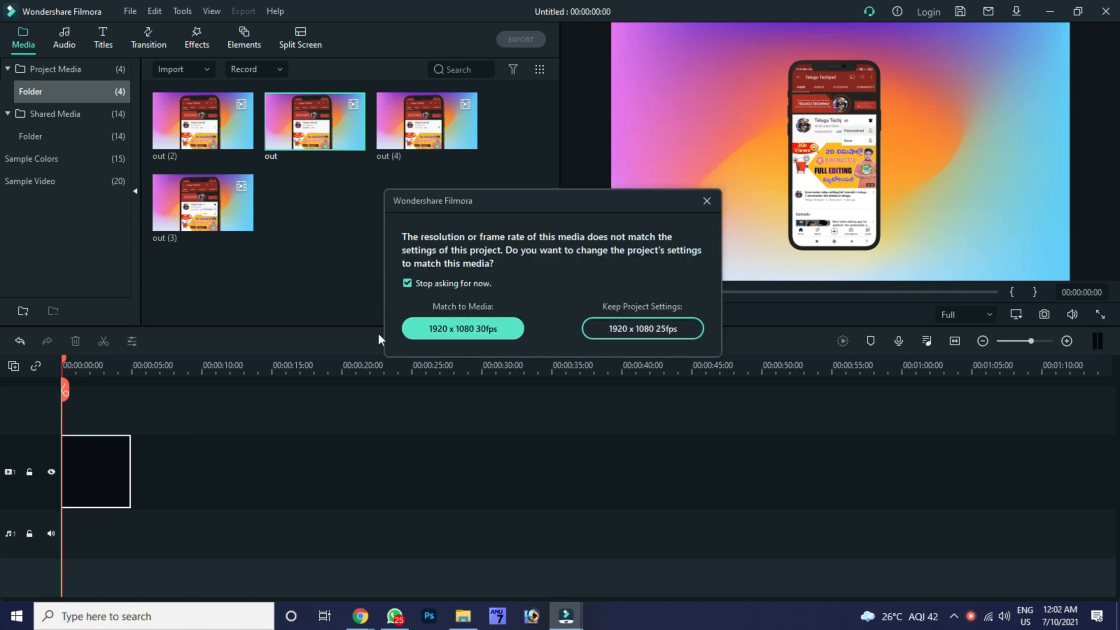
pyautogui.click(419, 337)
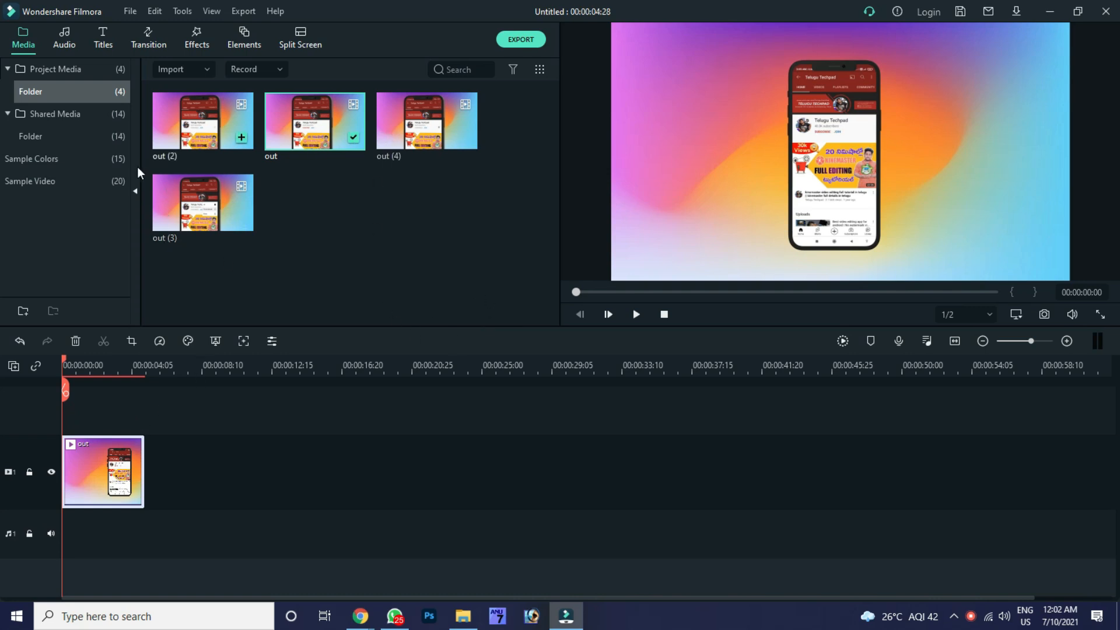
# Step: Add the out (2) clip at the timeline start on video track 1, with the out clip stacked above it on track 2
pyautogui.click(204, 111)
pyautogui.moveTo(204, 111); pyautogui.dragTo(56, 410)
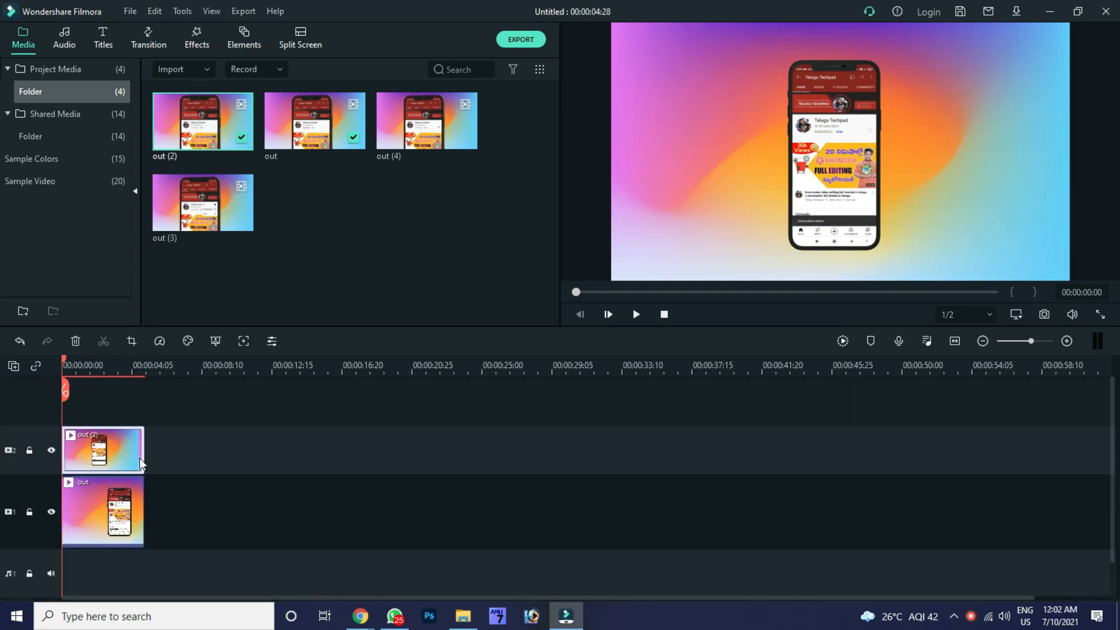
pyautogui.scroll(-1, 257, 433)
pyautogui.scroll(1, 180, 445)
pyautogui.scroll(-1, 137, 461)
pyautogui.moveTo(114, 411); pyautogui.dragTo(111, 534)
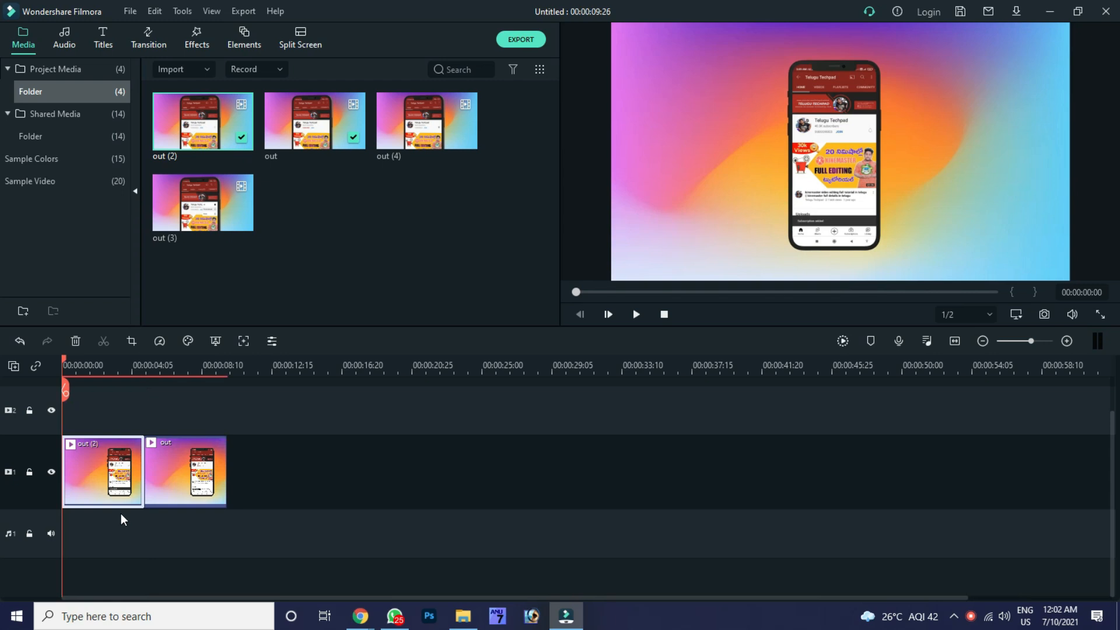
pyautogui.moveTo(116, 467); pyautogui.dragTo(83, 482)
pyautogui.press('Delete')
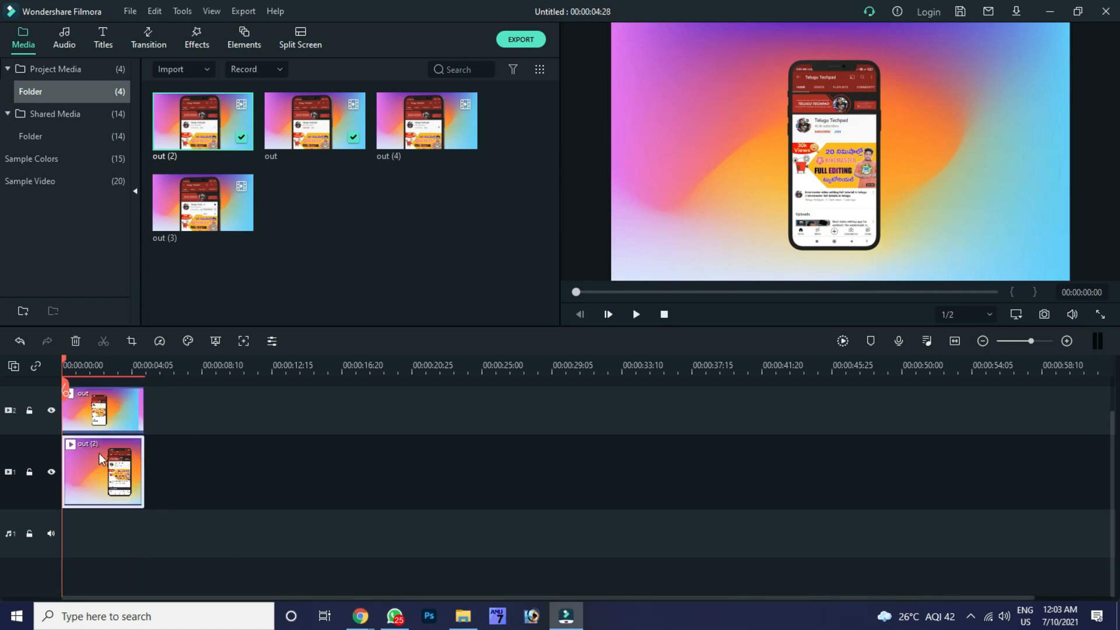
# Step: Add two more video tracks to the timeline
pyautogui.click(14, 366)
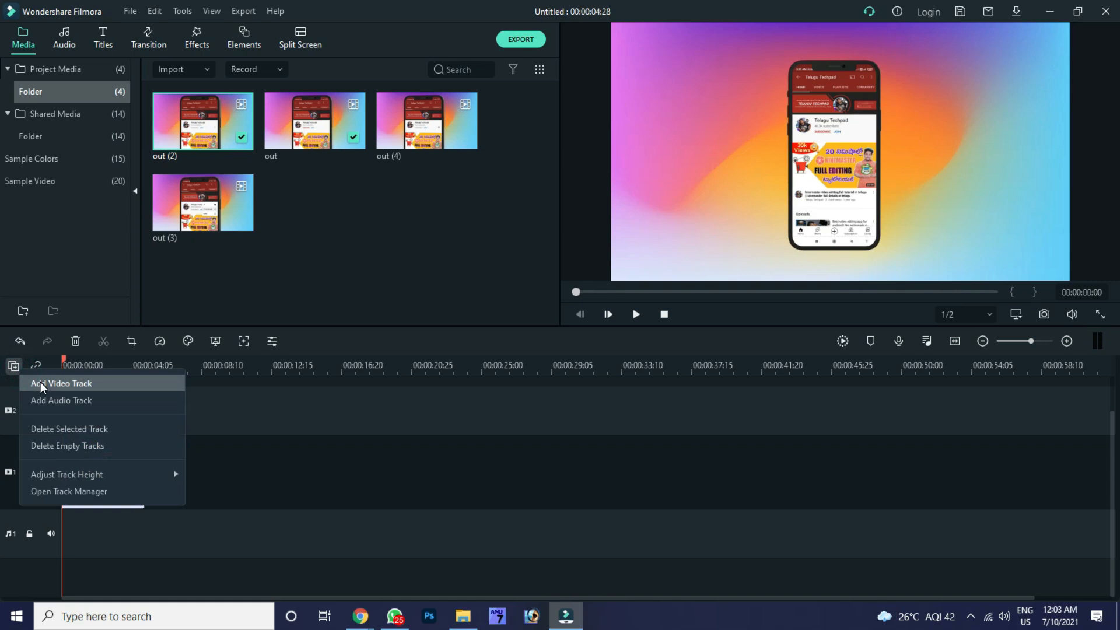
pyautogui.click(41, 385)
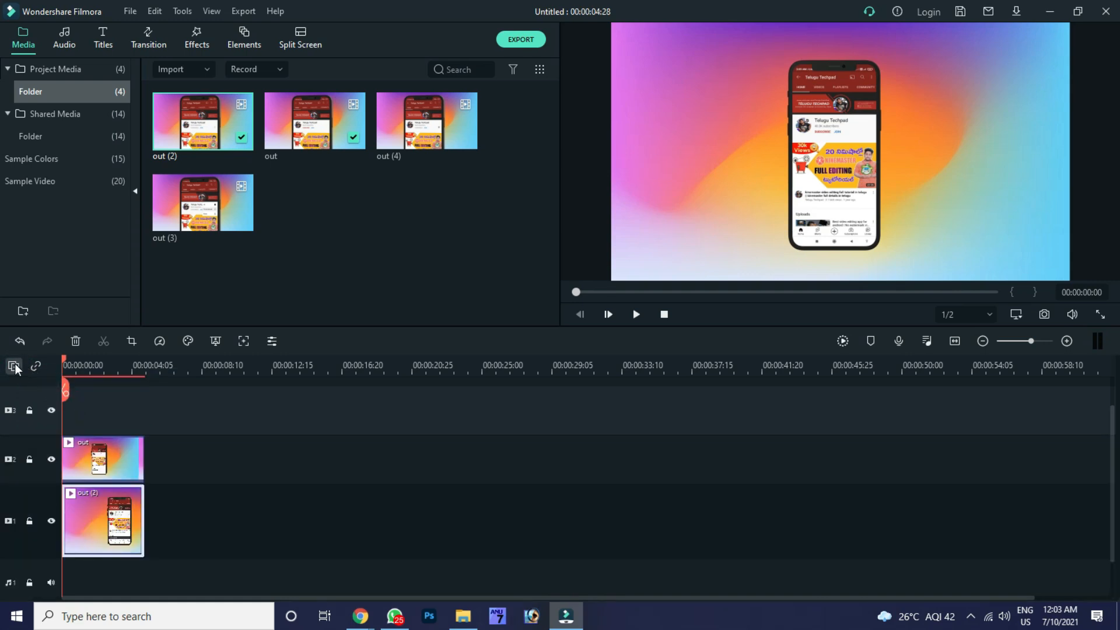
pyautogui.click(13, 365)
pyautogui.click(44, 380)
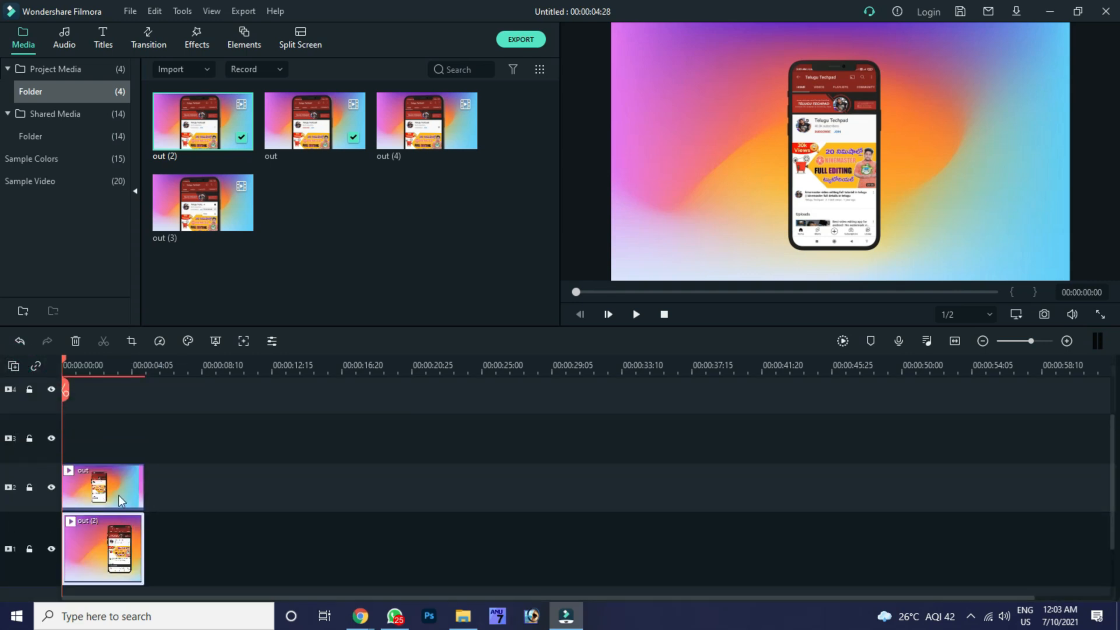
# Step: Move the out clip to video track 4 and the out (2) clip to track 3, both starting at 0
pyautogui.moveTo(96, 487); pyautogui.dragTo(110, 555)
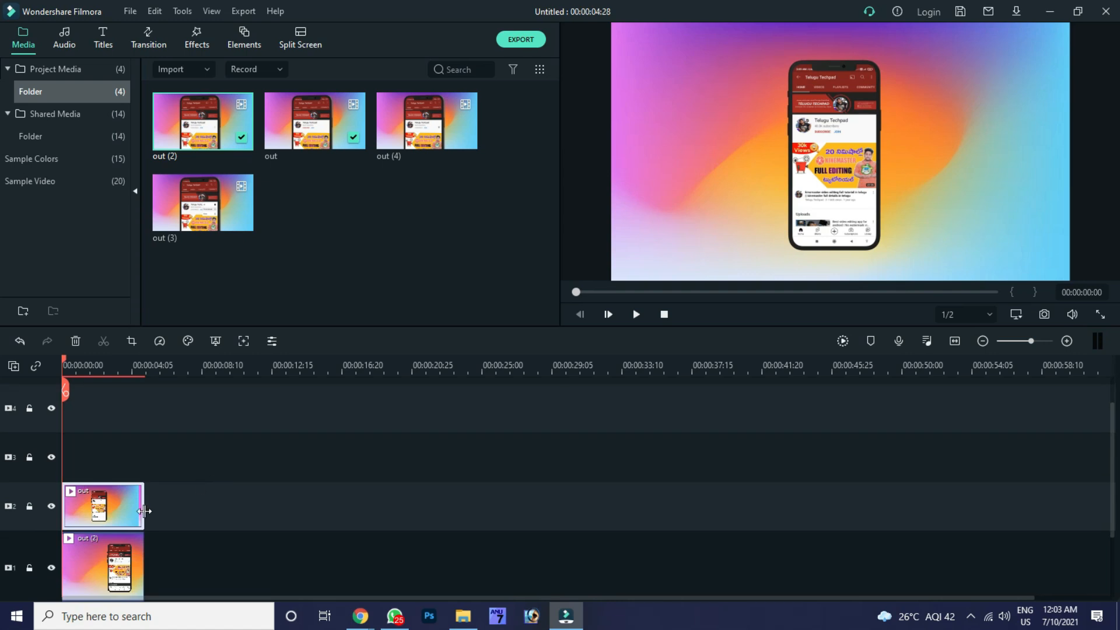
pyautogui.moveTo(114, 507); pyautogui.dragTo(112, 409)
pyautogui.moveTo(111, 554); pyautogui.dragTo(120, 448)
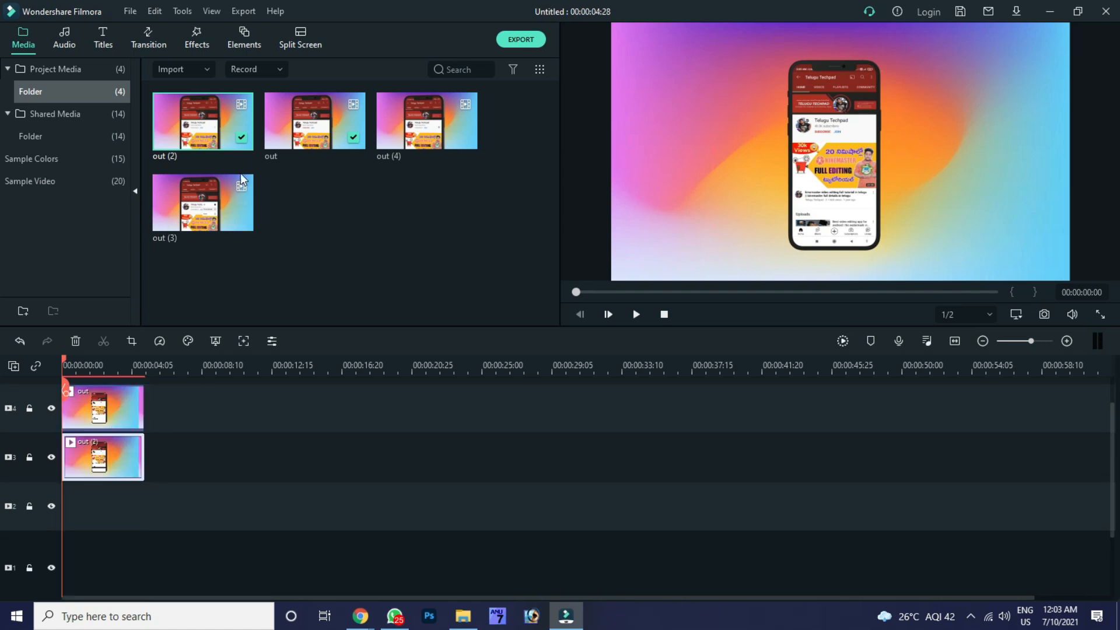
# Step: Place the out (3) clip on video track 2 and the out (4) clip on track 1, both at the timeline start
pyautogui.moveTo(217, 205); pyautogui.dragTo(70, 508)
pyautogui.moveTo(423, 126); pyautogui.dragTo(45, 564)
pyautogui.scroll(-1, 234, 476)
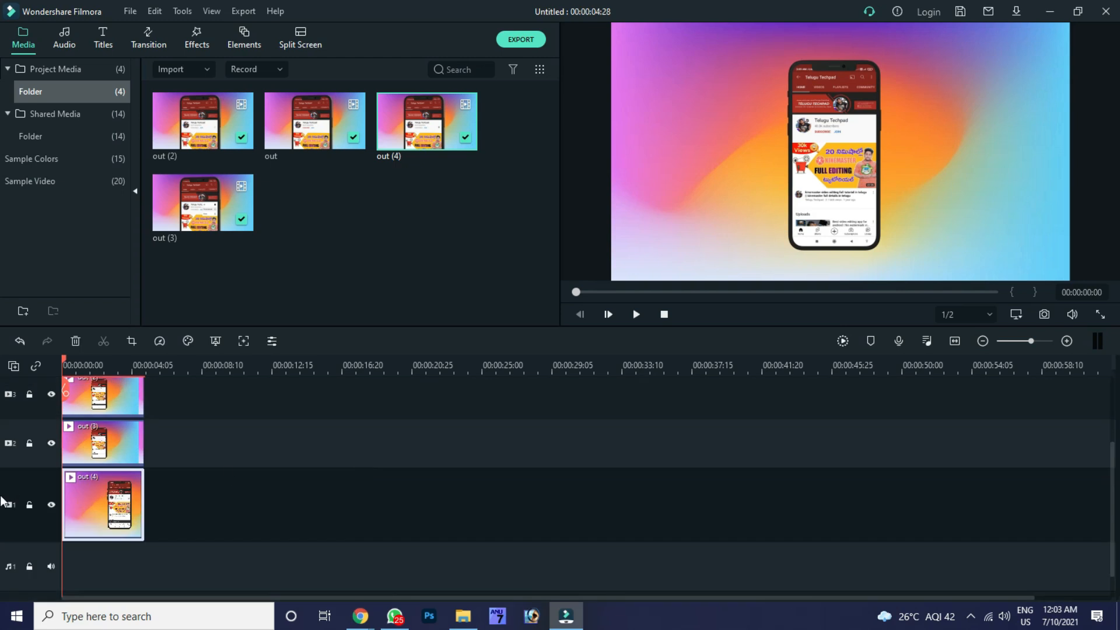
# Step: Split the out clip on video track 4 at 00:00:00:22 and delete the part after the cut
pyautogui.press('space')
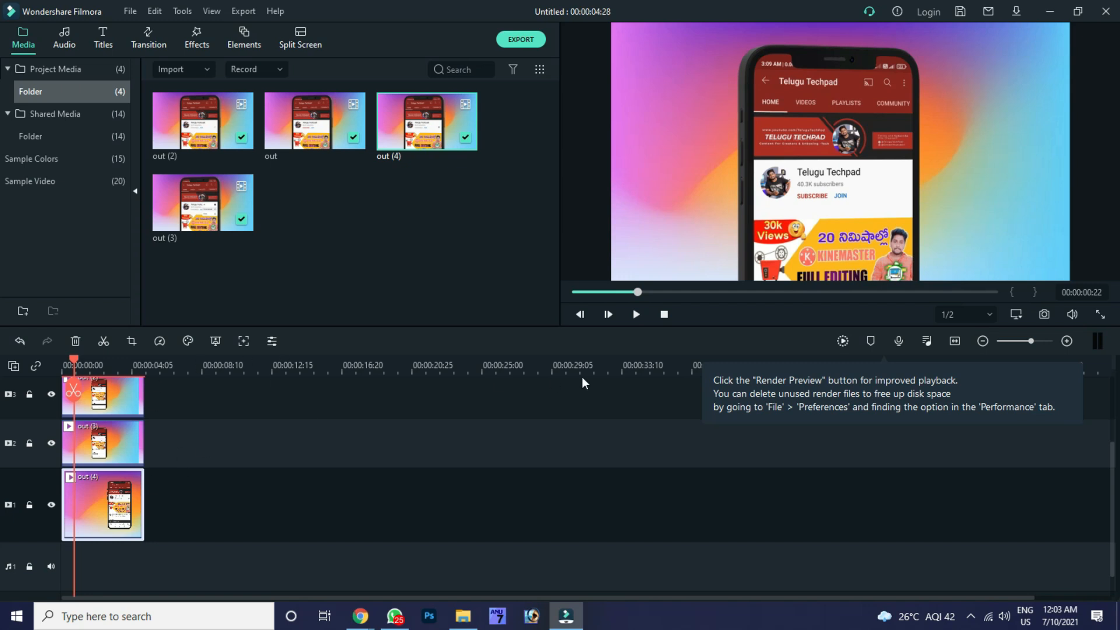
pyautogui.scroll(2, 286, 446)
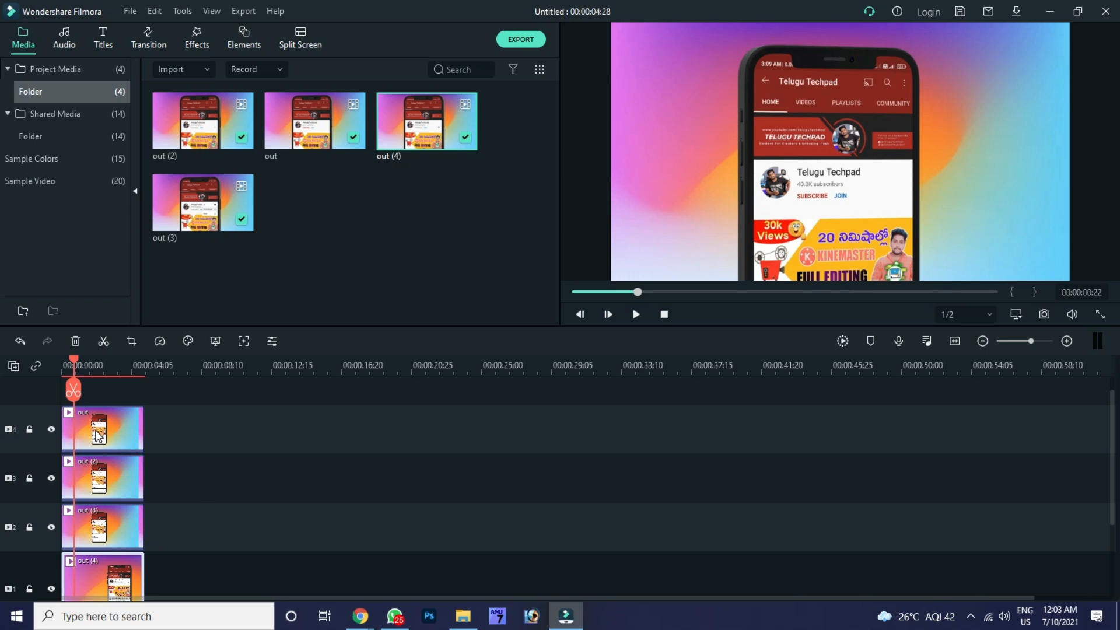
pyautogui.click(95, 430)
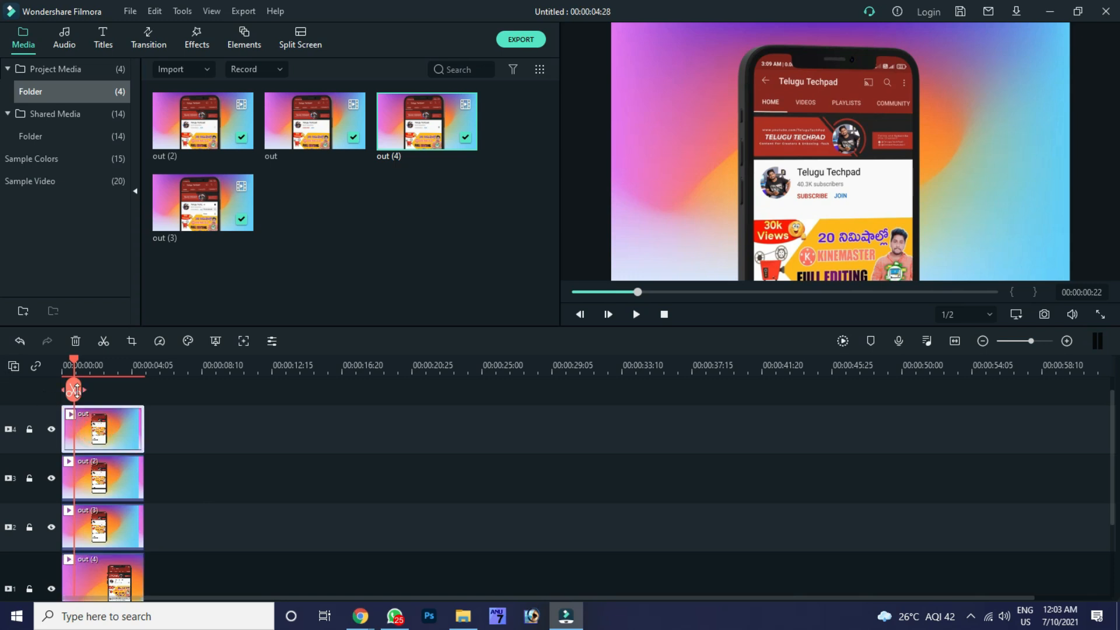
pyautogui.click(102, 343)
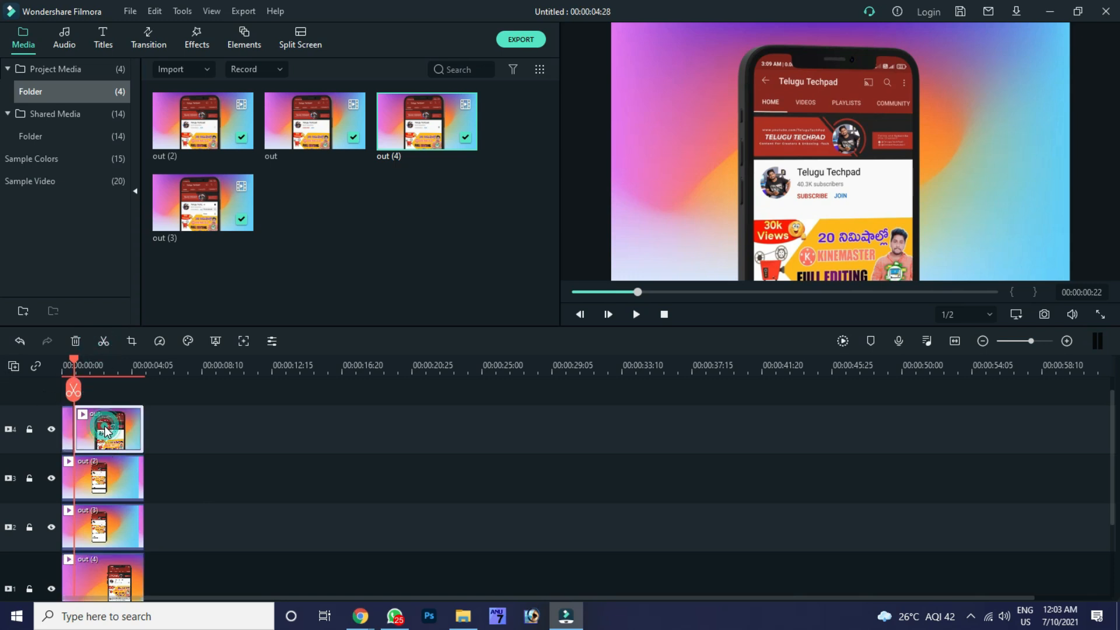
pyautogui.press('Delete')
# Step: Play from the start to 00:00:01:15, split the out (2) clip on track 3 there and delete its remainder
pyautogui.moveTo(74, 365); pyautogui.dragTo(53, 368)
pyautogui.press('space')
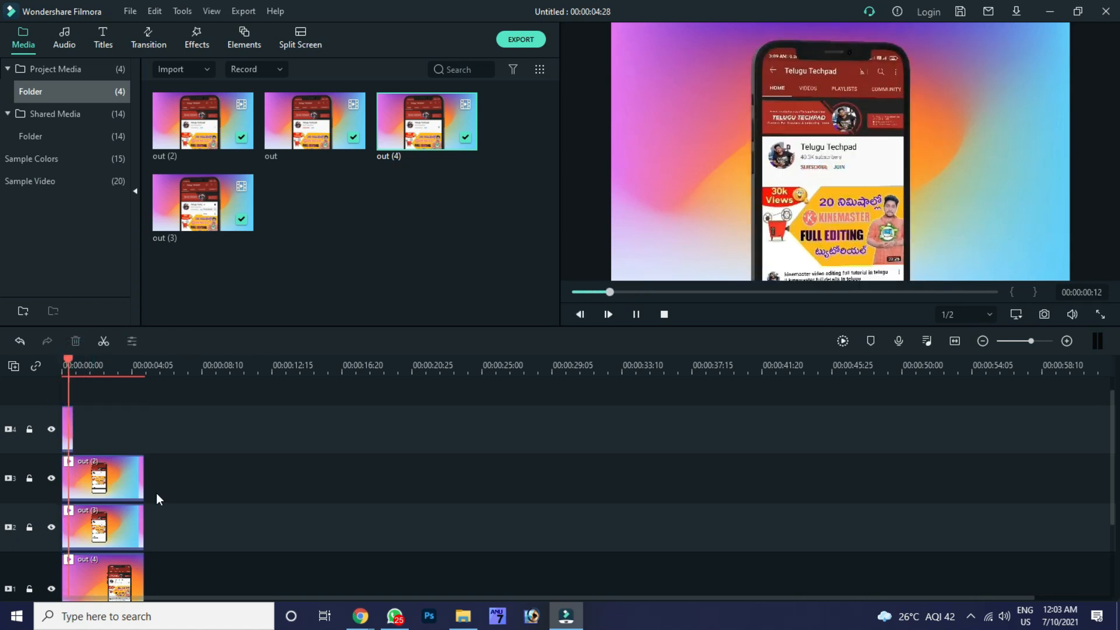
pyautogui.press('space')
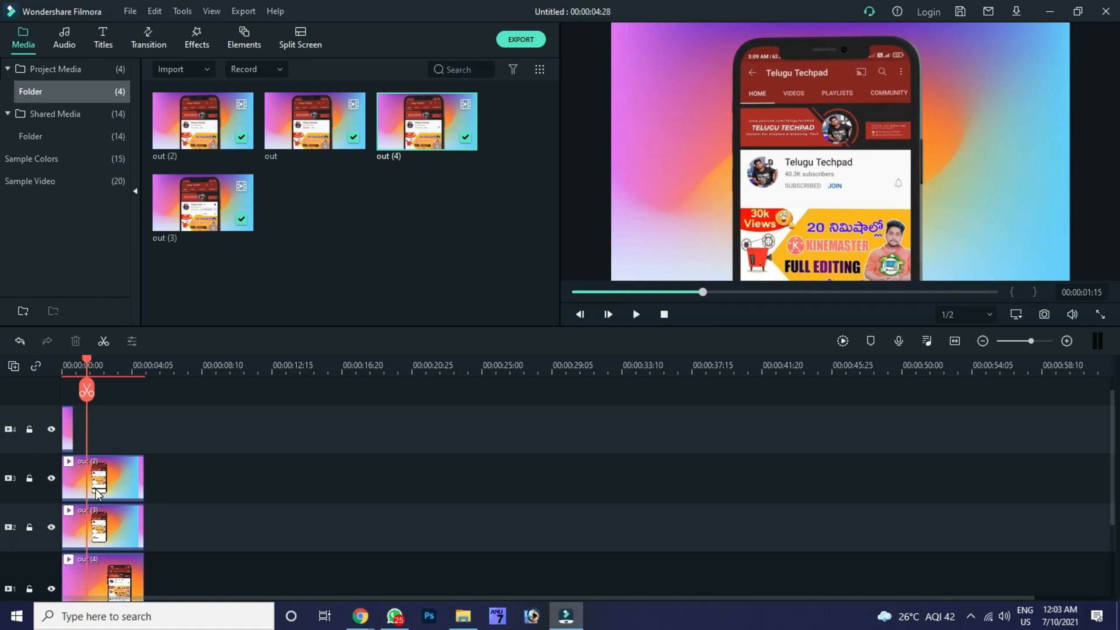
pyautogui.click(114, 494)
pyautogui.click(87, 389)
pyautogui.press('Delete')
# Step: Split the out (3) clip on video track 2 at 00:00:03:12 and delete the part after the cut
pyautogui.press('space')
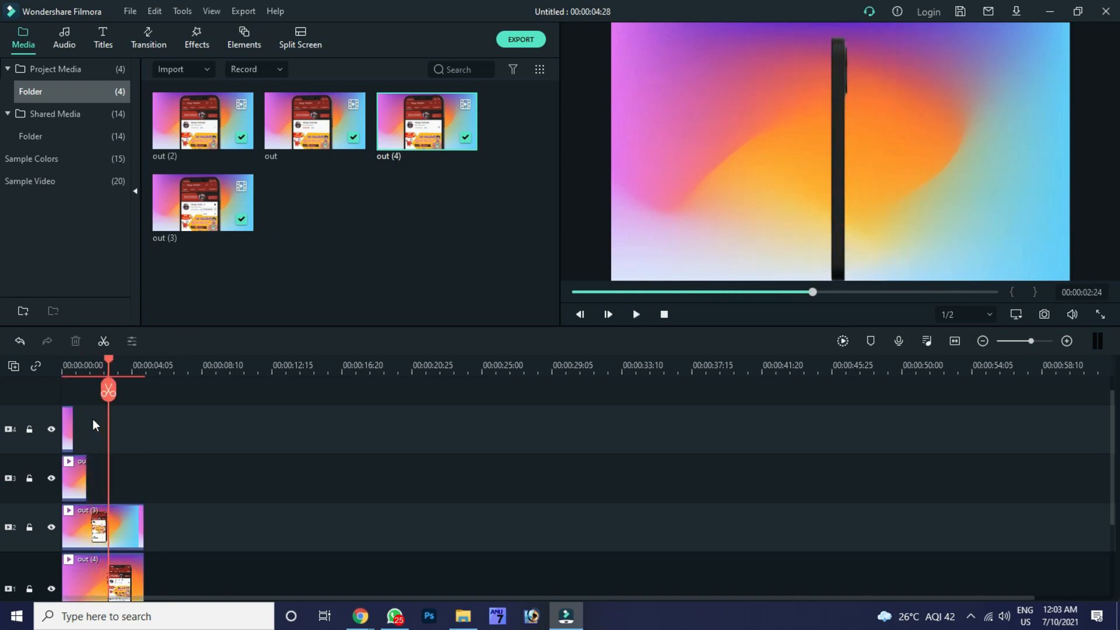
pyautogui.press('space')
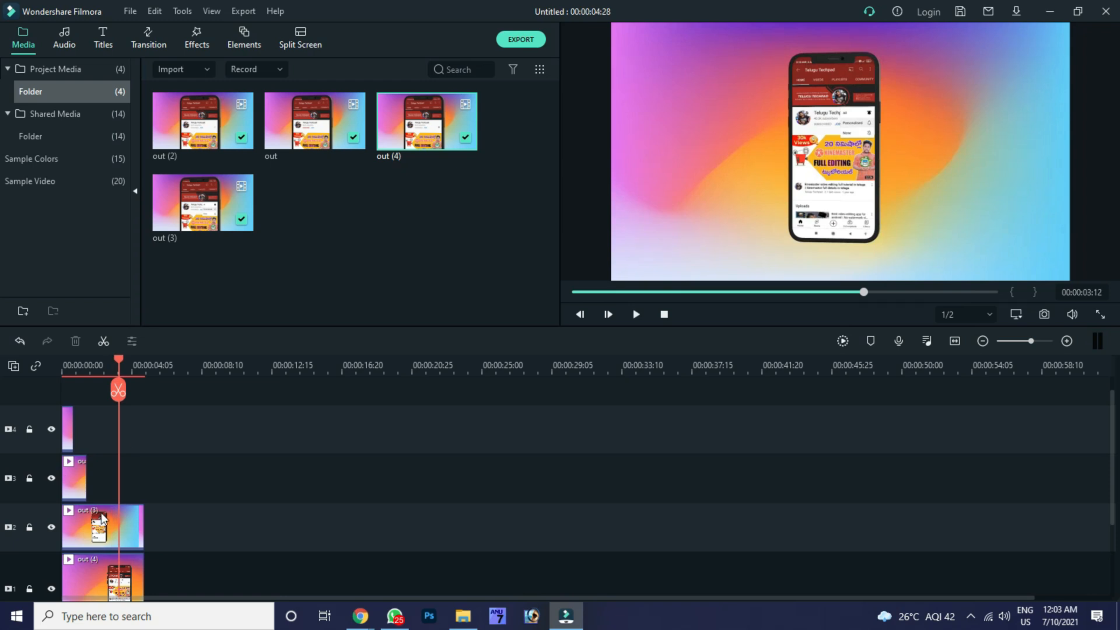
pyautogui.click(129, 528)
pyautogui.click(117, 390)
pyautogui.click(136, 518)
pyautogui.press('Delete')
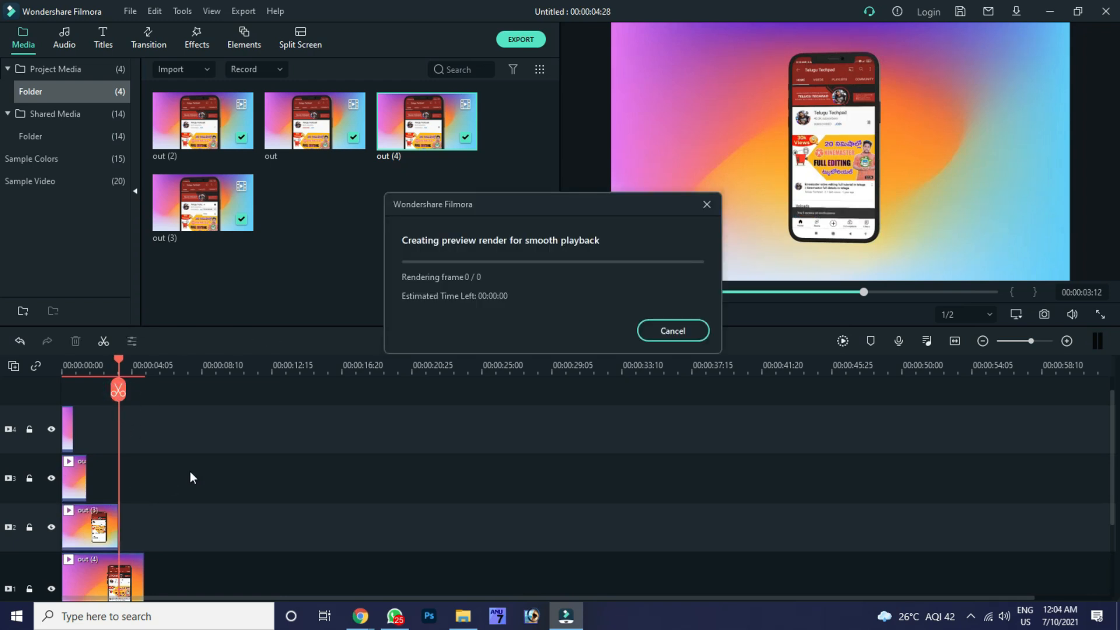
# Step: Cancel the preview render and play the stacked clips from the timeline start
pyautogui.click(689, 334)
pyautogui.moveTo(117, 364); pyautogui.dragTo(44, 378)
pyautogui.press('space')
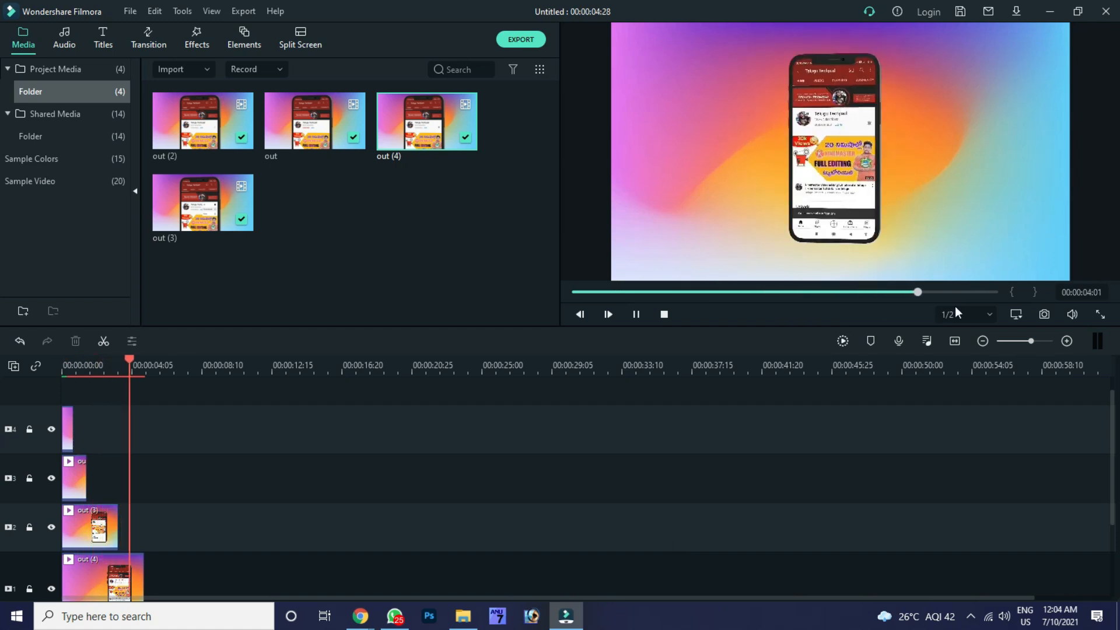
pyautogui.scroll(-2, 176, 508)
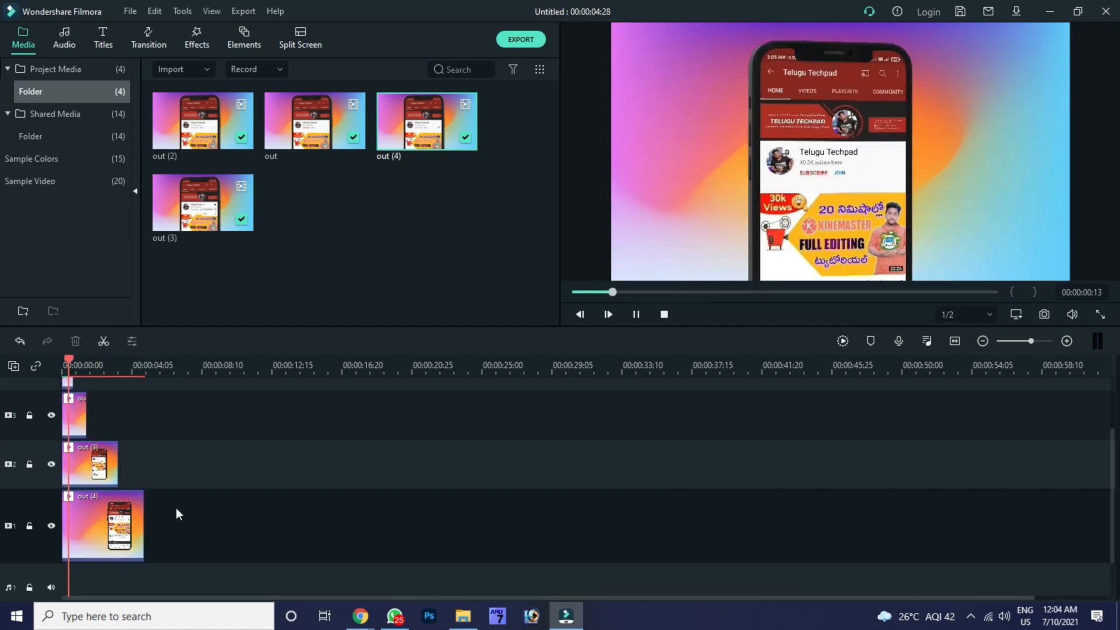
# Step: Take a snapshot of the frame at 00:00:04:18, near the end of the out (4) clip
pyautogui.click(105, 507)
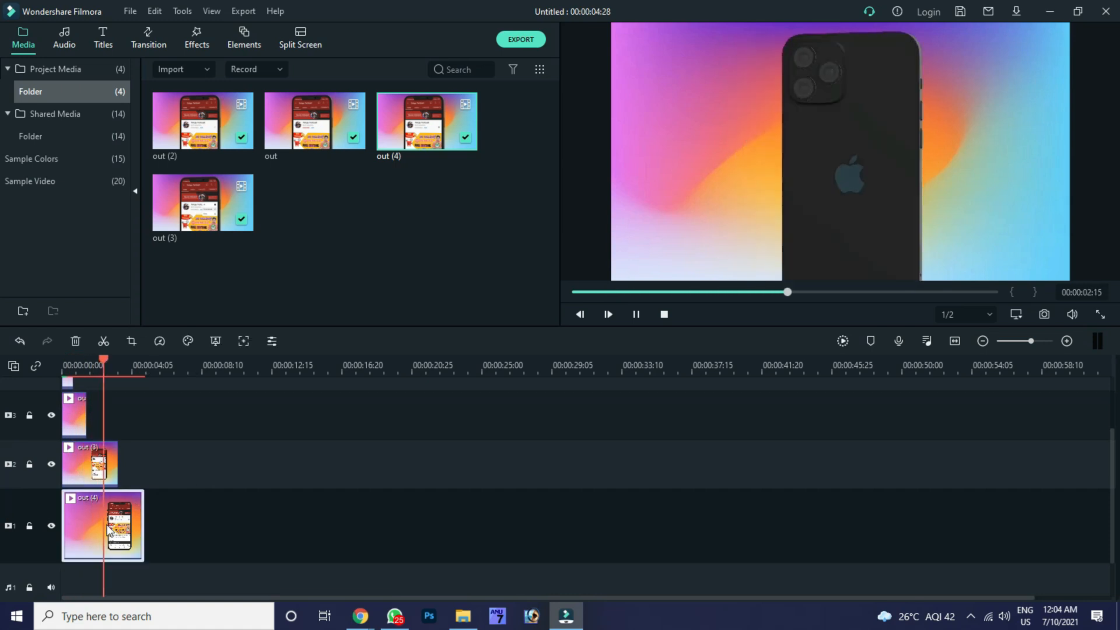
pyautogui.press('space')
pyautogui.moveTo(114, 363); pyautogui.dragTo(138, 369)
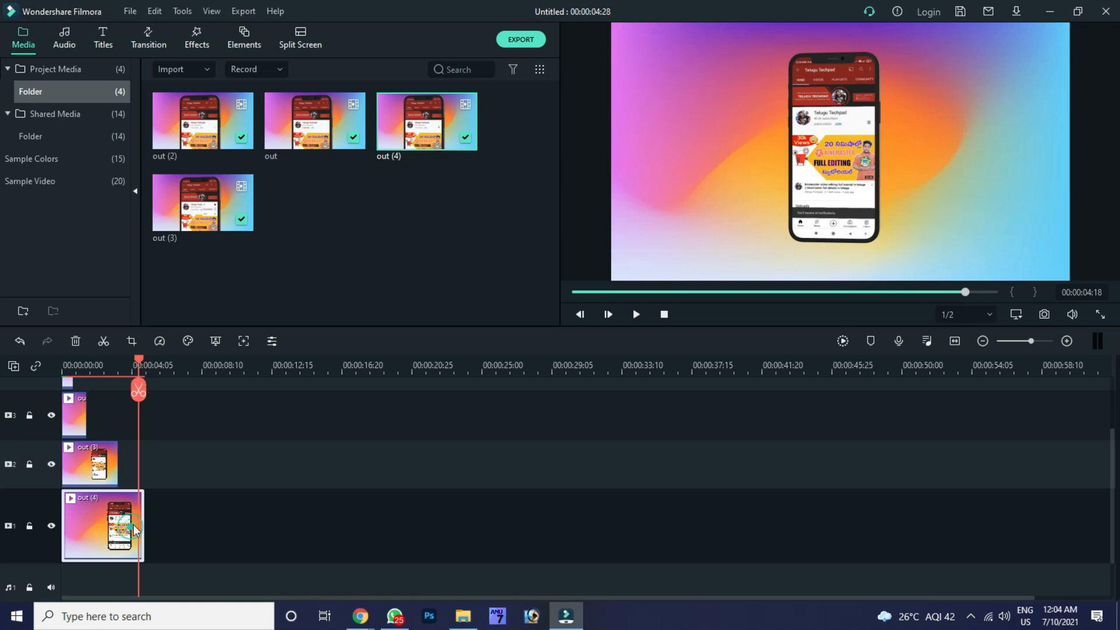
pyautogui.click(1044, 315)
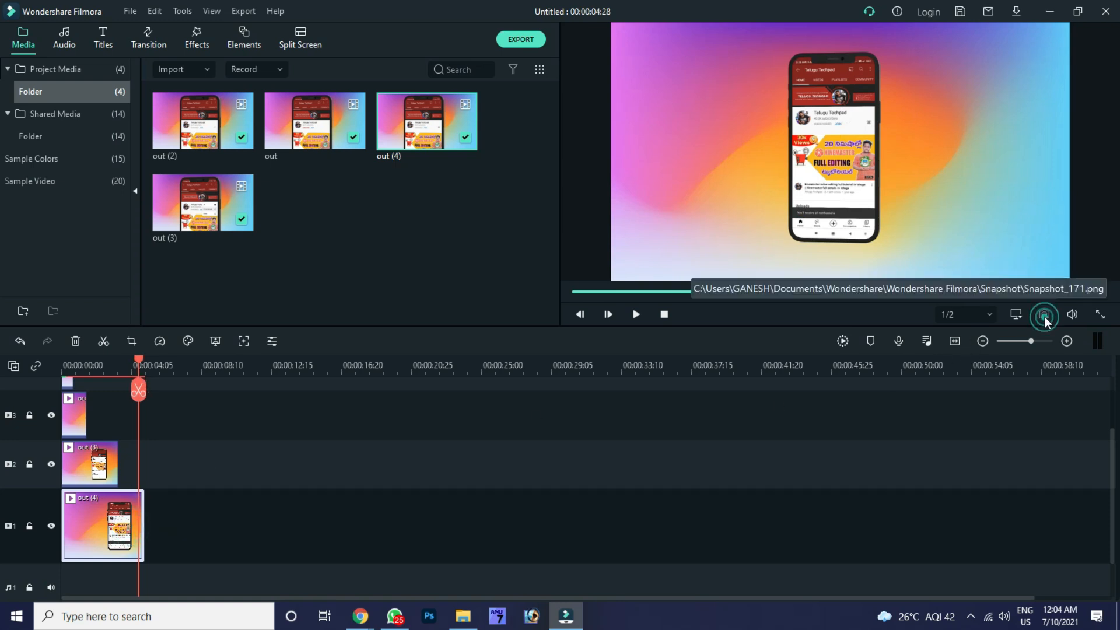
# Step: Place the snapshot image directly after the out (4) clip on video track 1 and extend its end to 00:00:12:16
pyautogui.press('space')
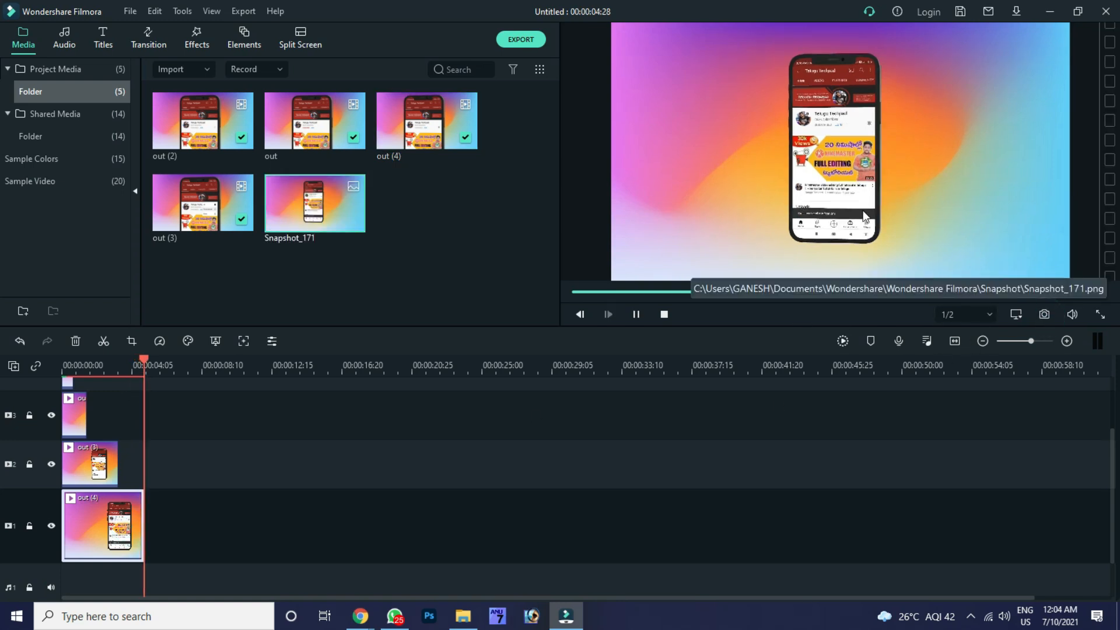
pyautogui.press('space')
pyautogui.moveTo(305, 210); pyautogui.dragTo(151, 574)
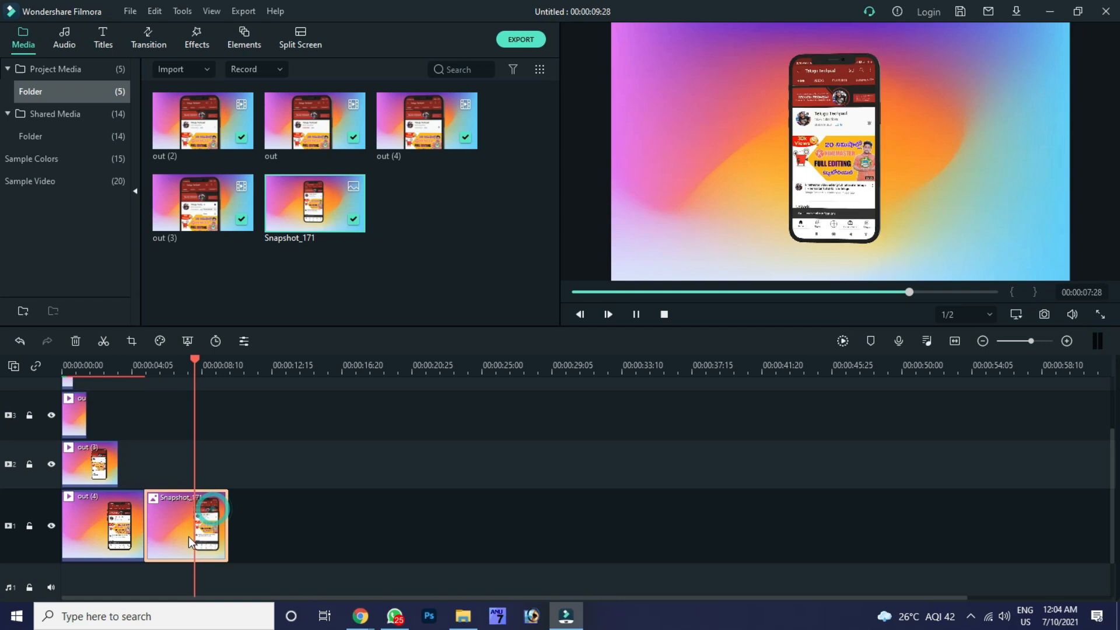
pyautogui.press('space')
pyautogui.moveTo(228, 518); pyautogui.dragTo(270, 517)
pyautogui.scroll(-1, 192, 530)
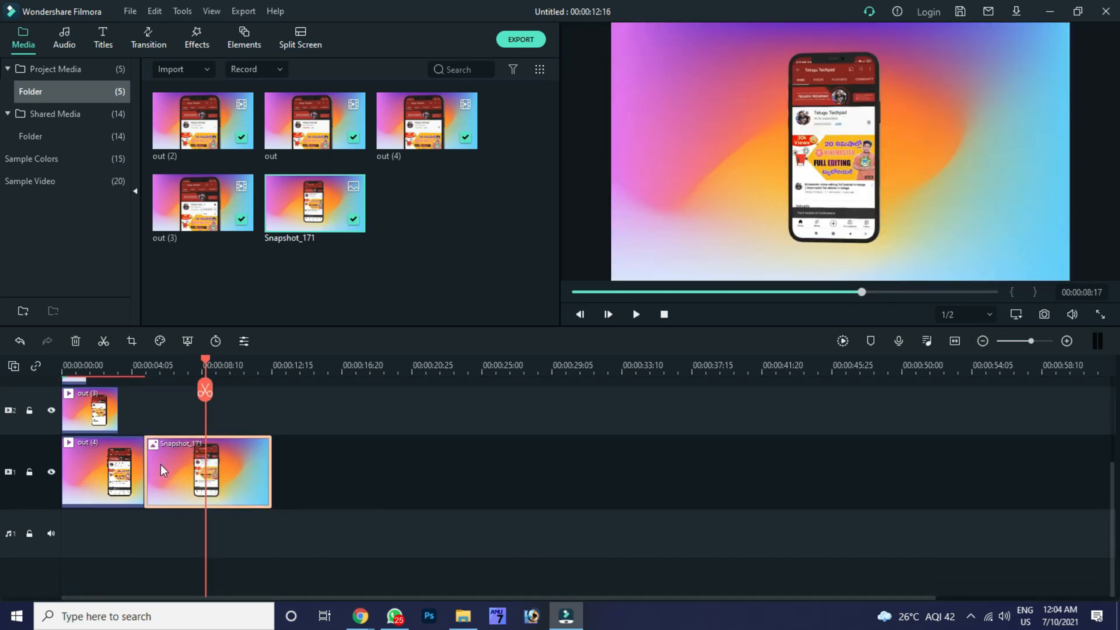
# Step: Return the playhead to the timeline start and look over the clips on all four video tracks
pyautogui.click(119, 467)
pyautogui.scroll(1, 209, 498)
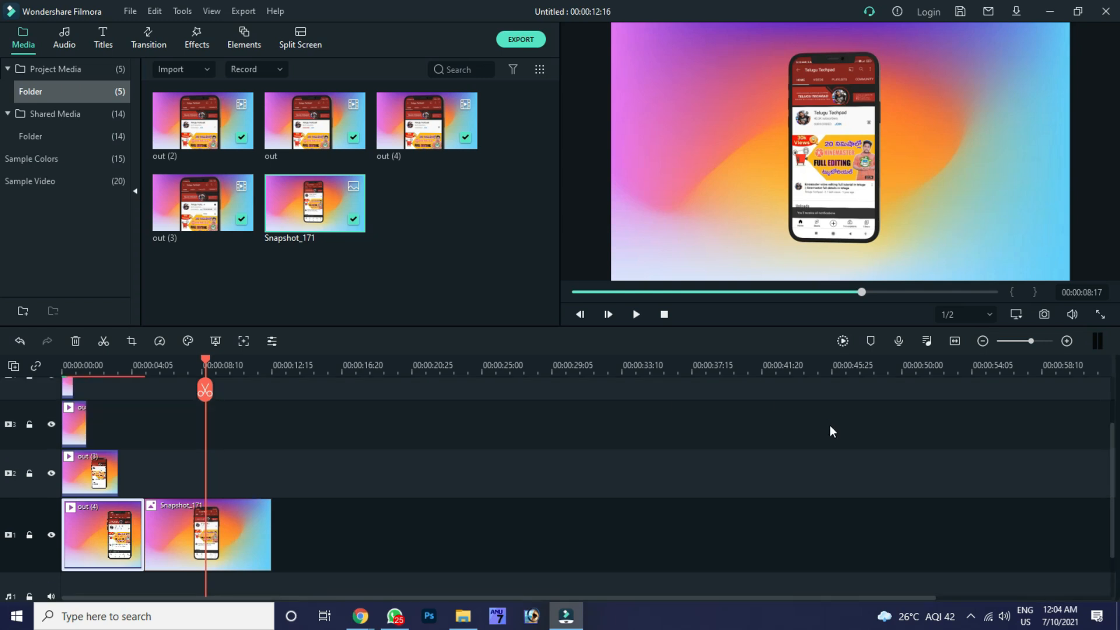
pyautogui.scroll(-1, 260, 453)
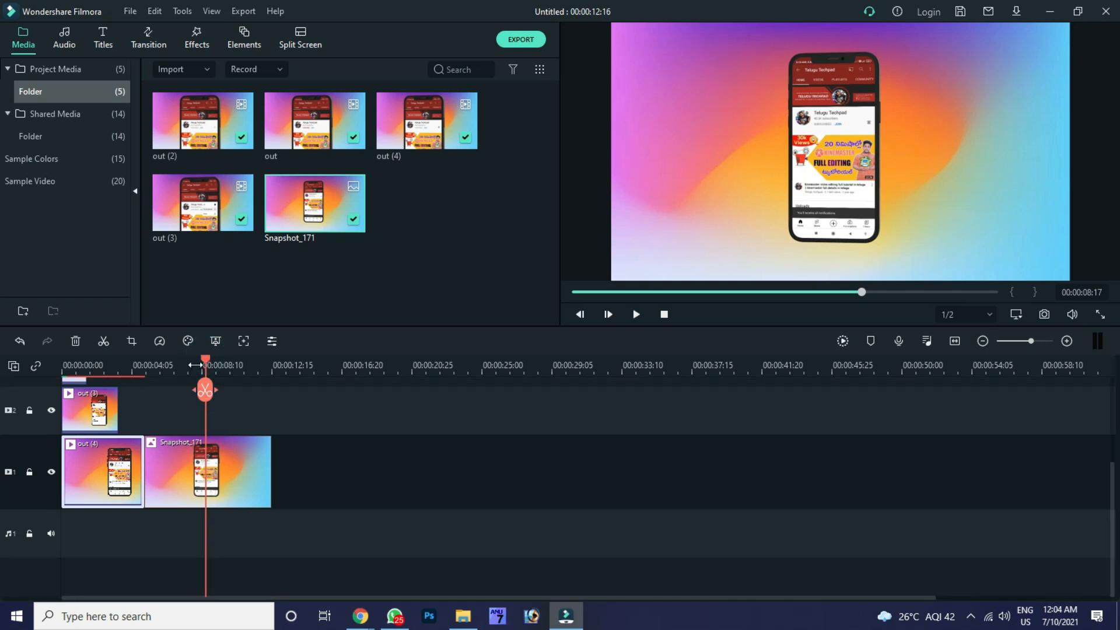
pyautogui.moveTo(207, 365); pyautogui.dragTo(63, 368)
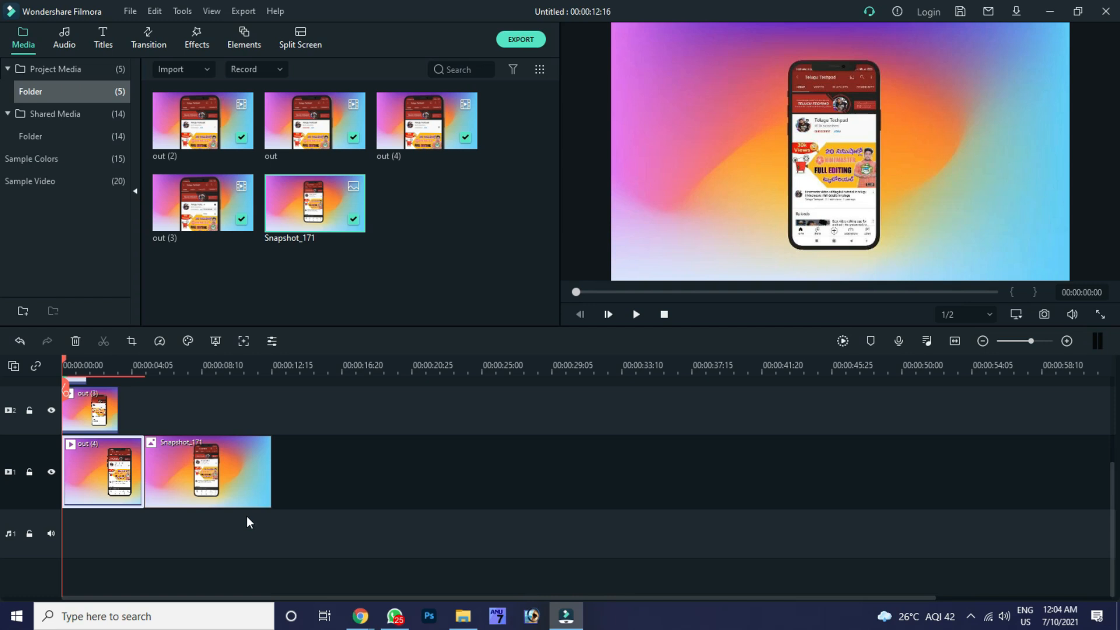
pyautogui.scroll(2, 335, 495)
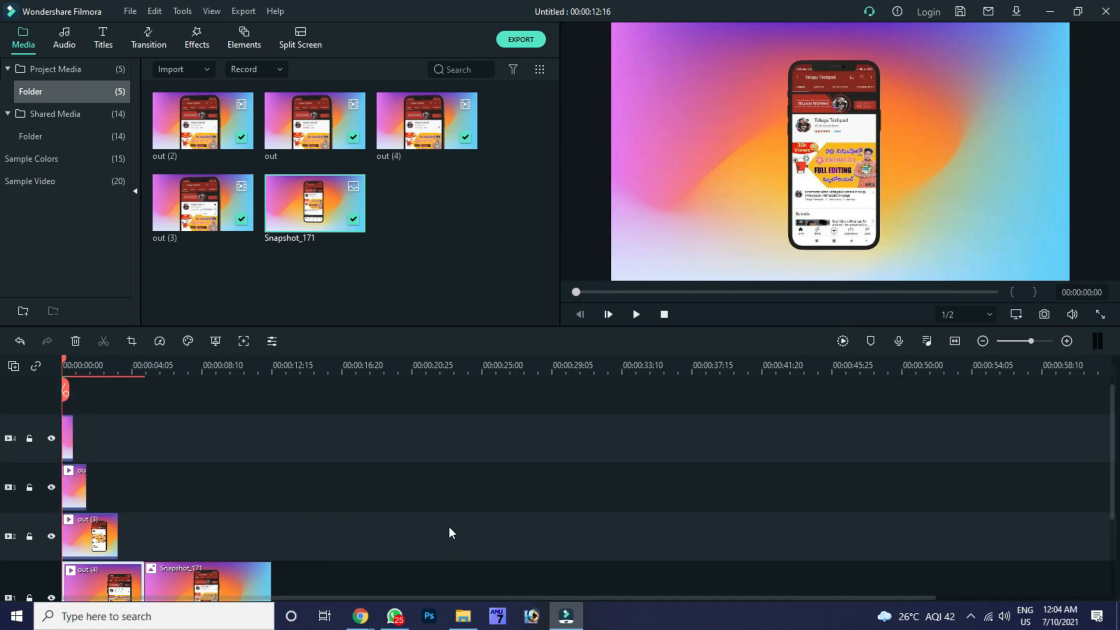
pyautogui.scroll(-2, 324, 465)
pyautogui.scroll(2, 335, 478)
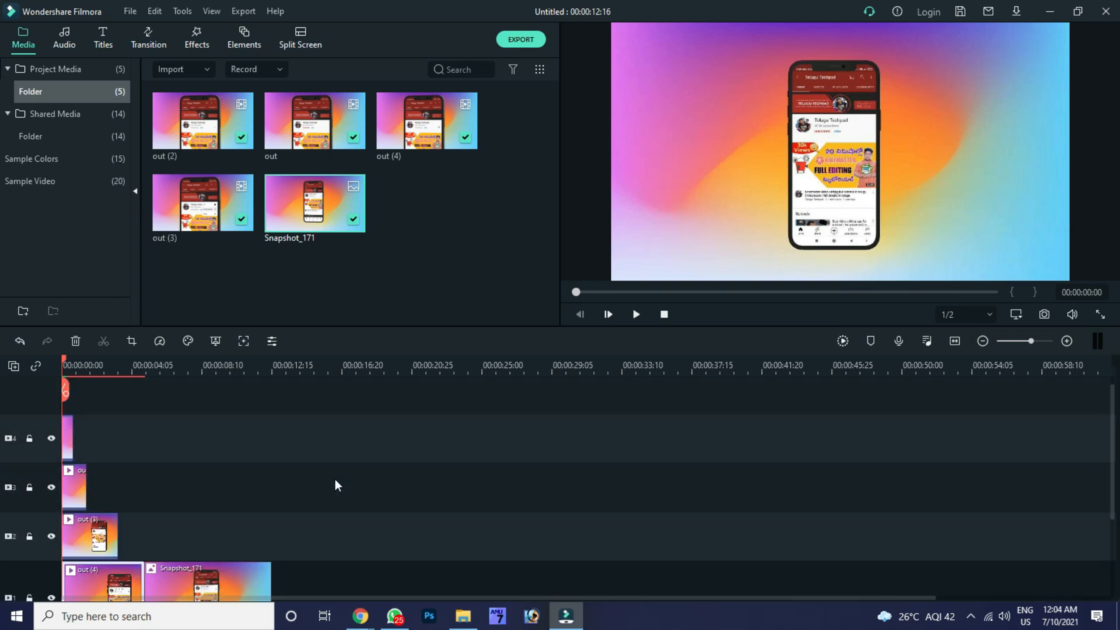